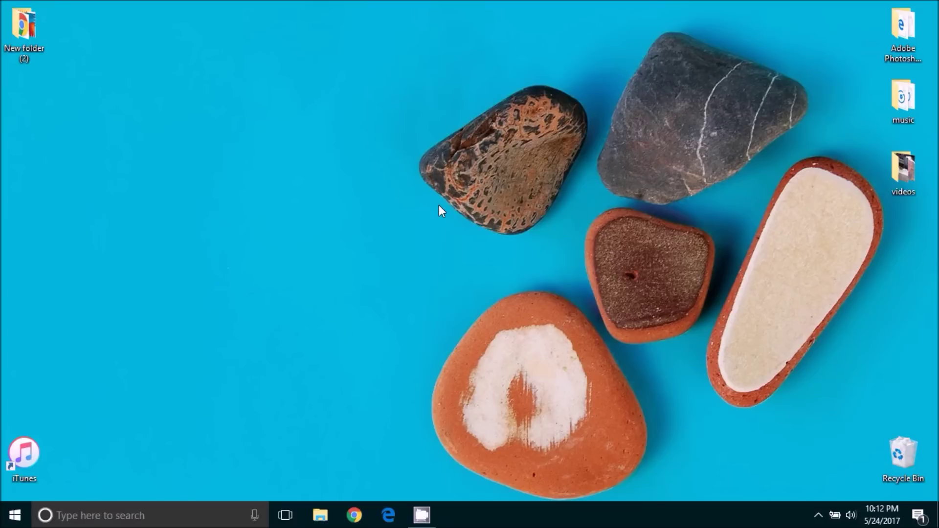
Step: Check in Control Panel's File Explorer Options that hiding extensions for known file types is off, accept the options and close Control Panel
click(90, 517)
text(control)
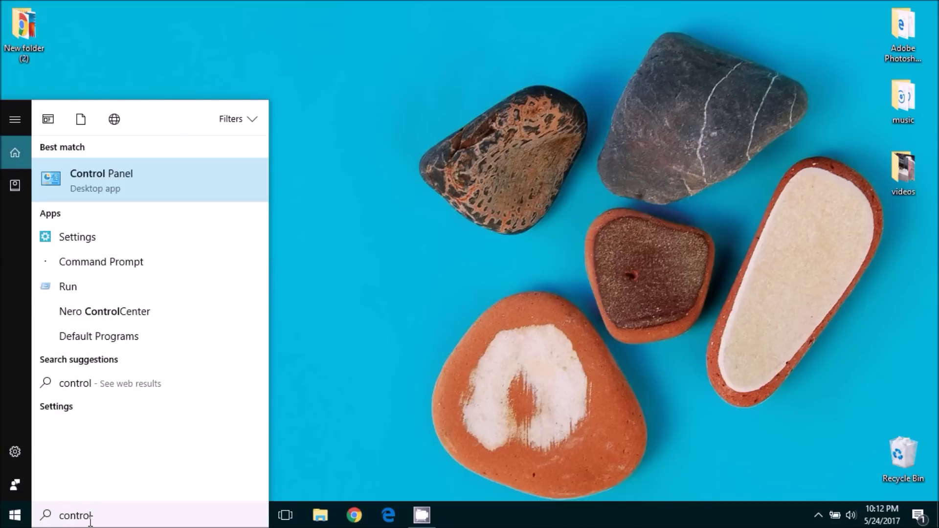
key(Escape)
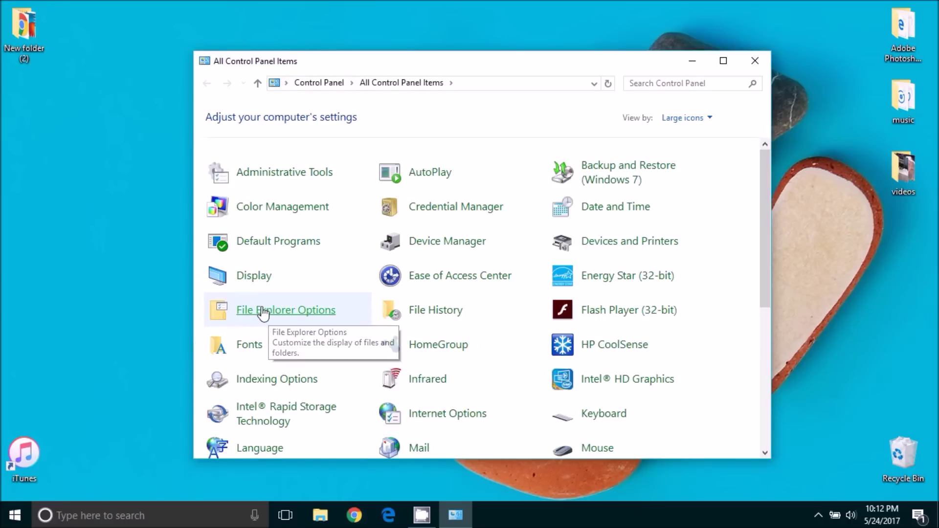
click(263, 314)
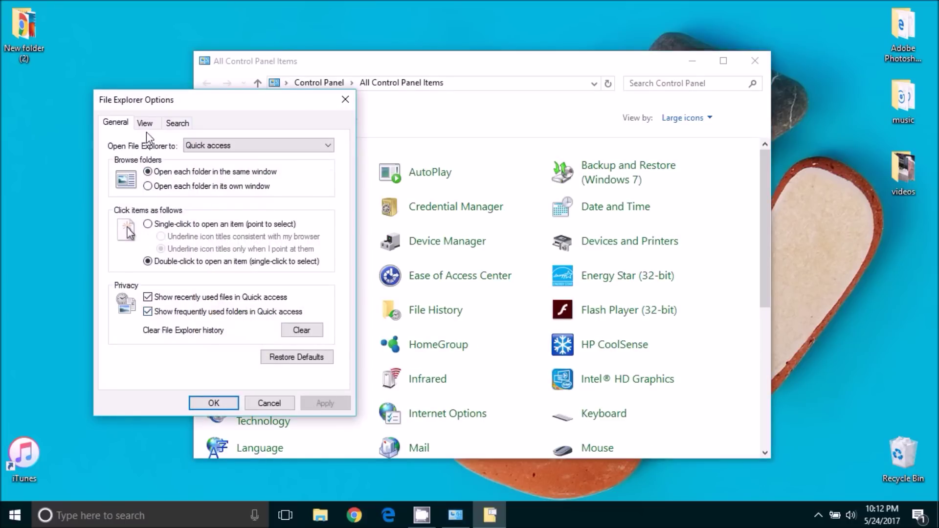
click(145, 124)
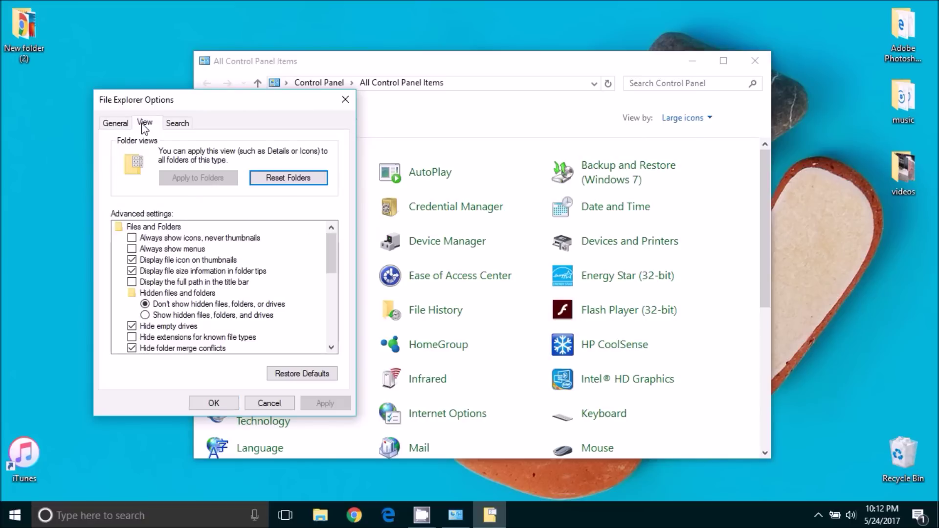
scroll(161, 231, down, 1)
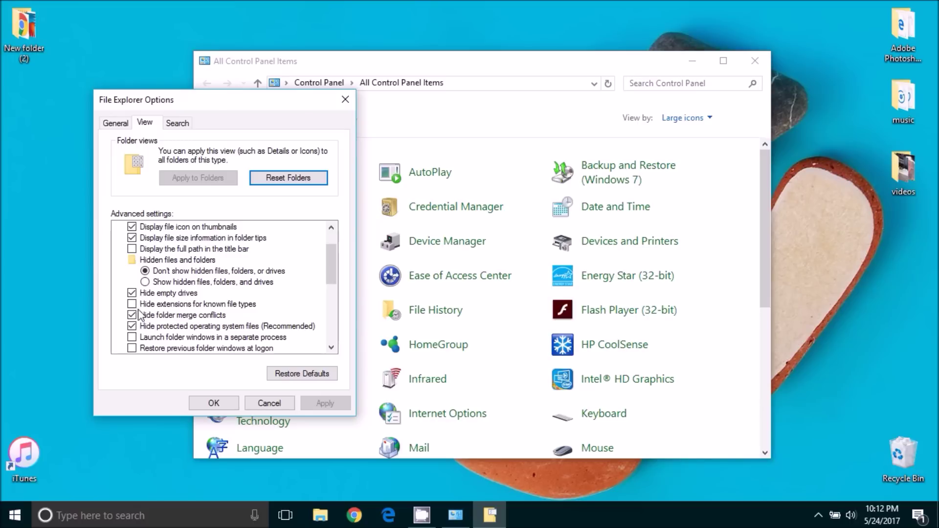
click(213, 403)
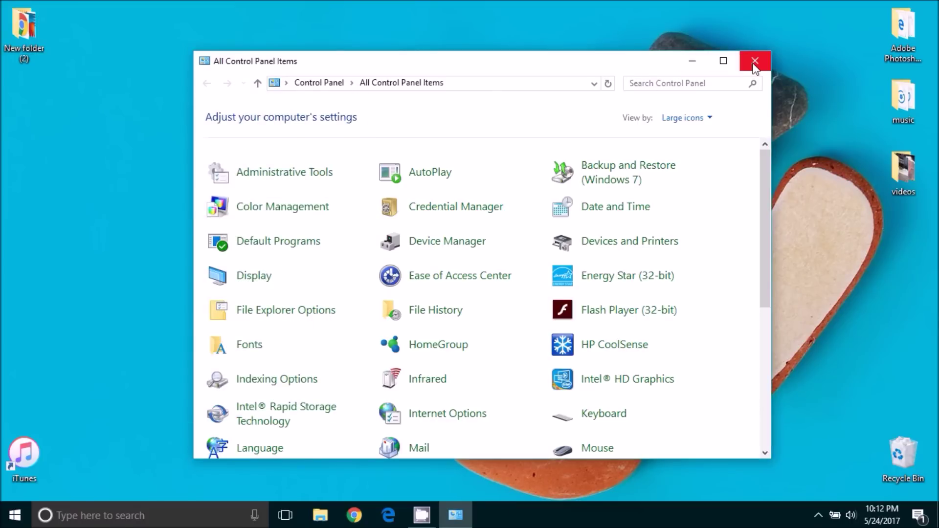
click(755, 61)
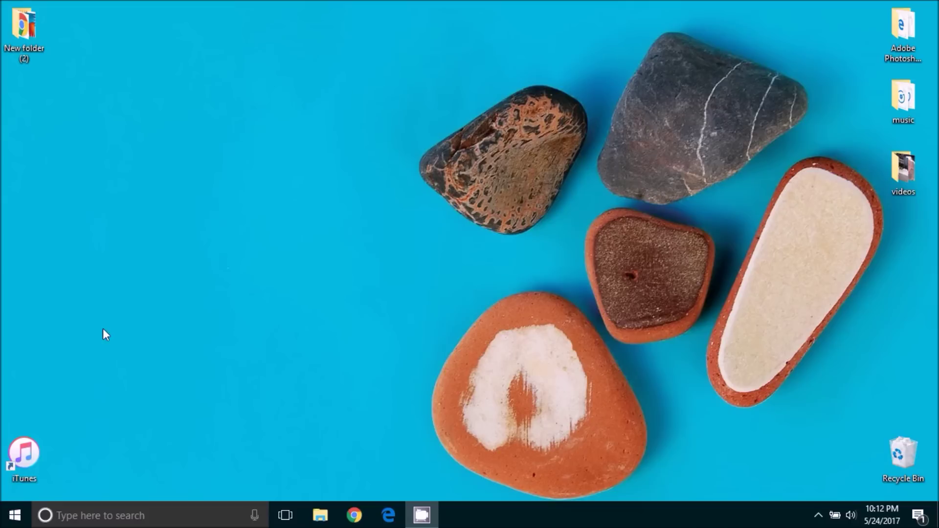
Step: Open iTunes and confirm AAC Encoder as the import format in the general preferences' import settings
click(27, 457)
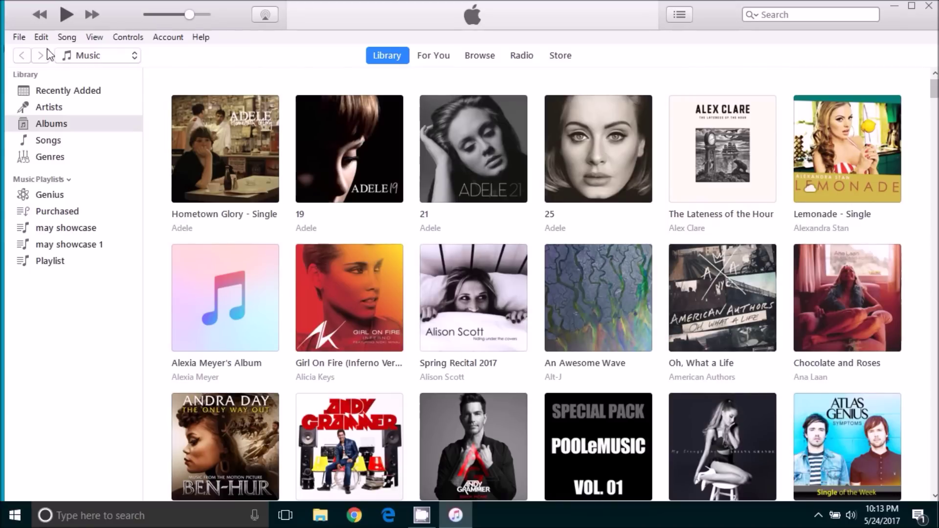
click(37, 35)
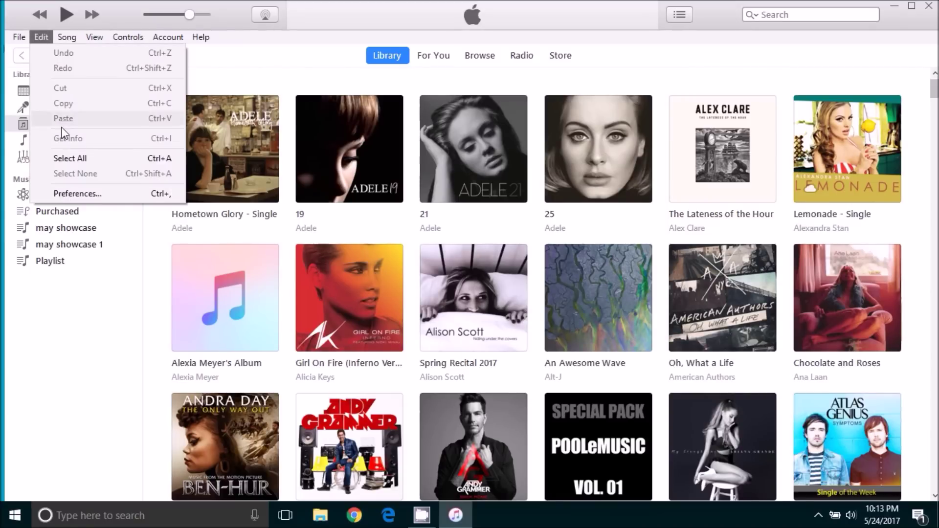
click(71, 196)
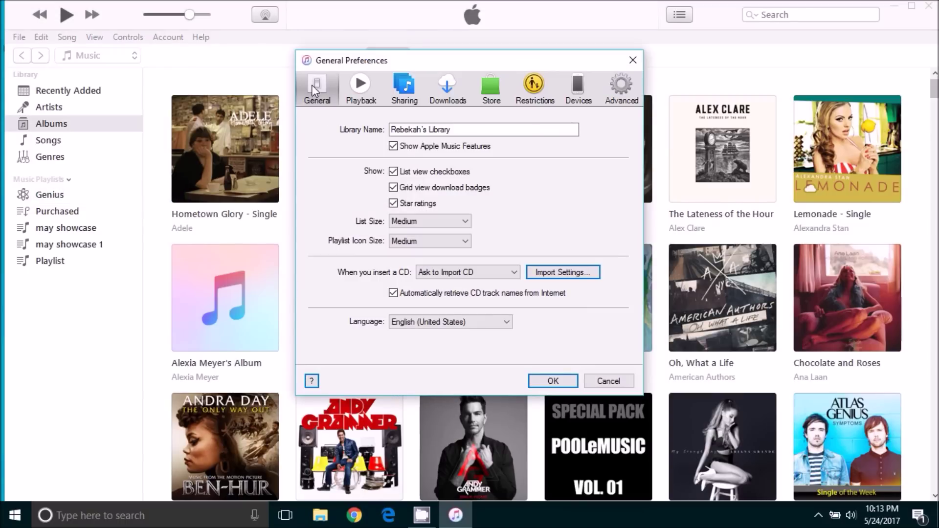
click(553, 275)
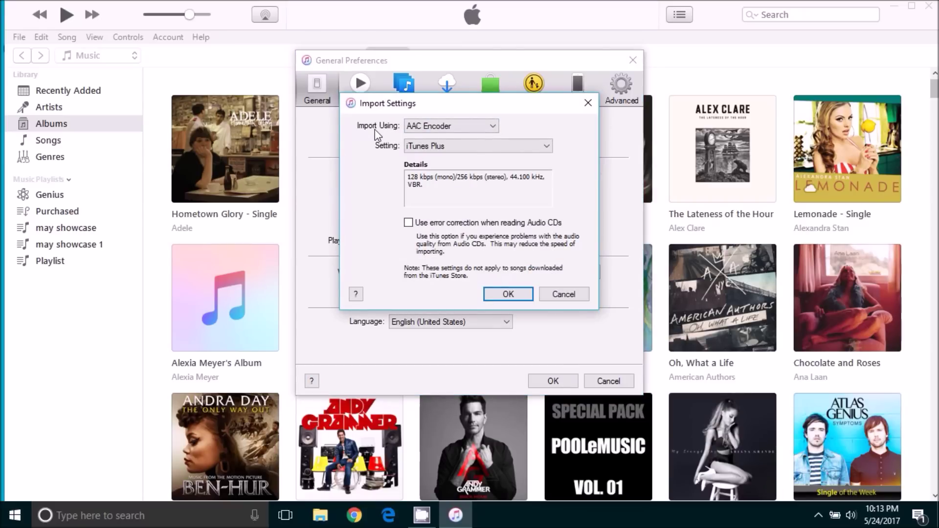
click(421, 128)
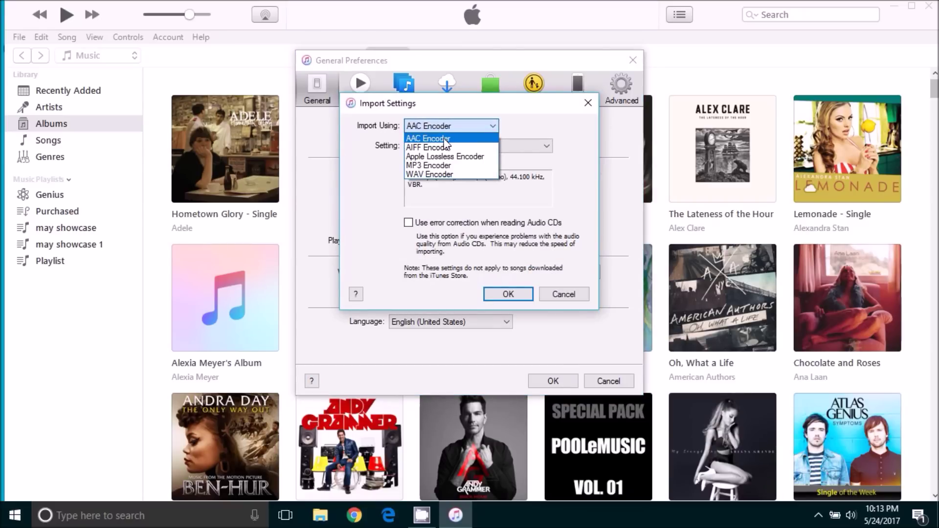
click(448, 128)
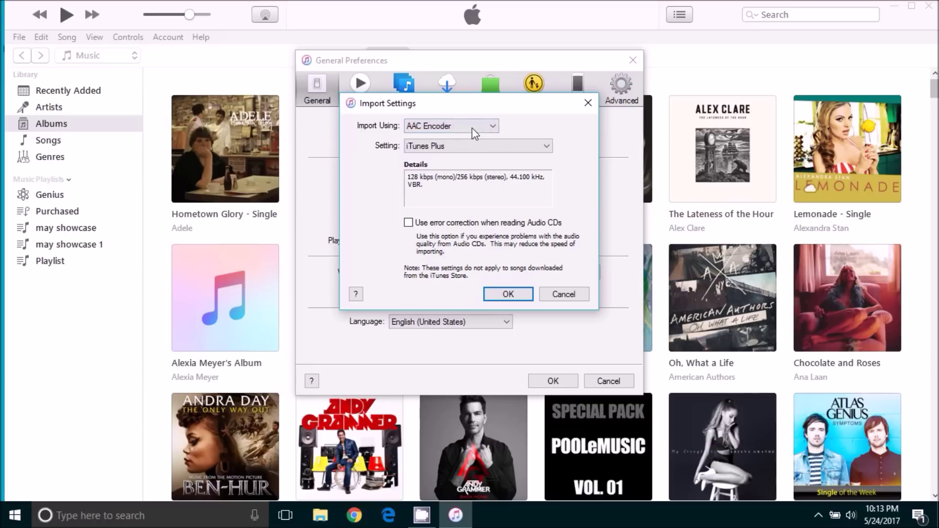
click(508, 293)
click(553, 381)
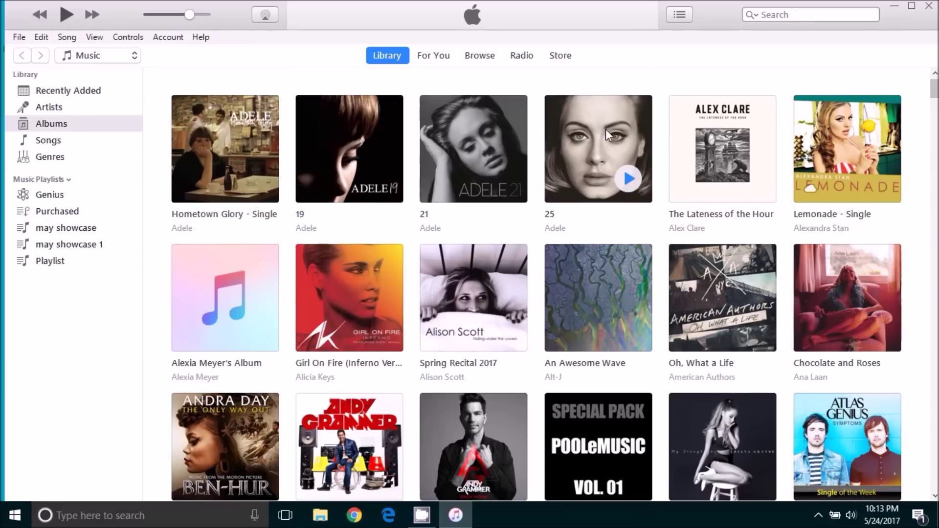
Step: In the playback options of "Send My Love (To Your New Lover)" from album 25, enable start and stop times and set the start to 0:48
click(607, 174)
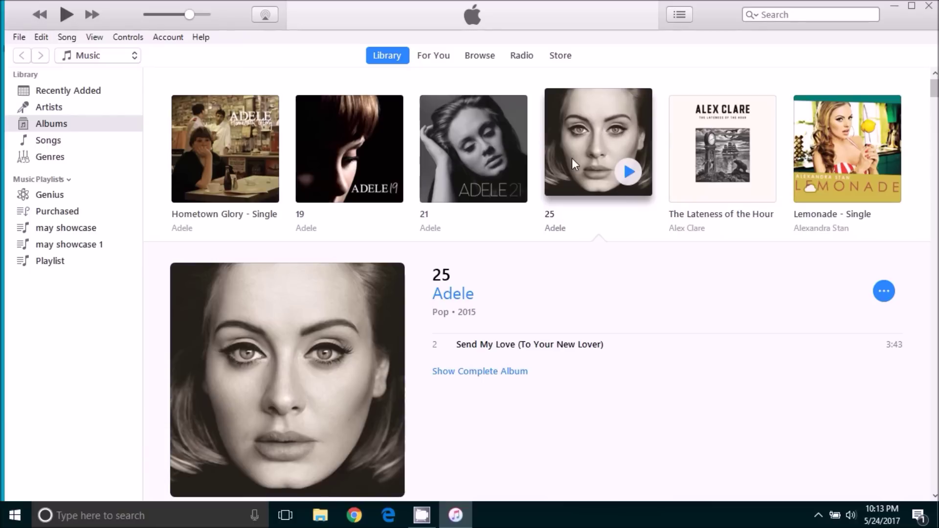
right_click(484, 343)
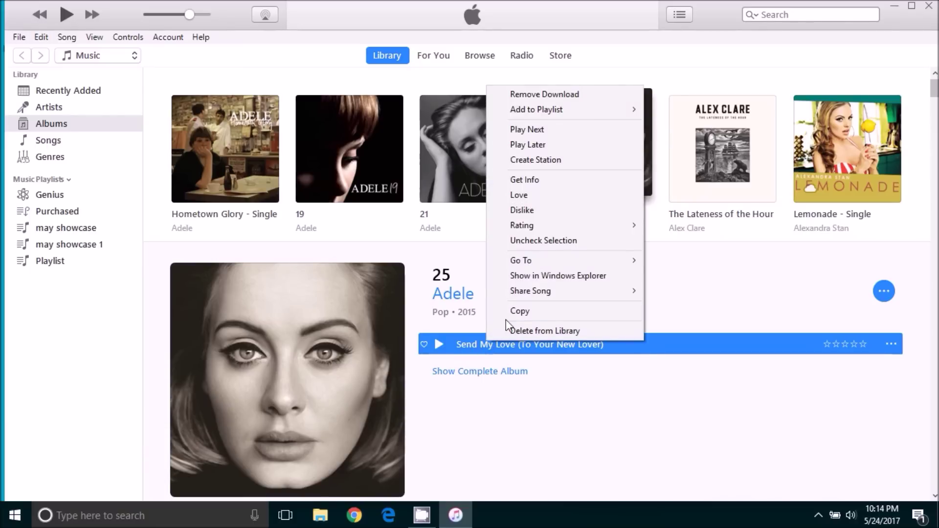
click(532, 185)
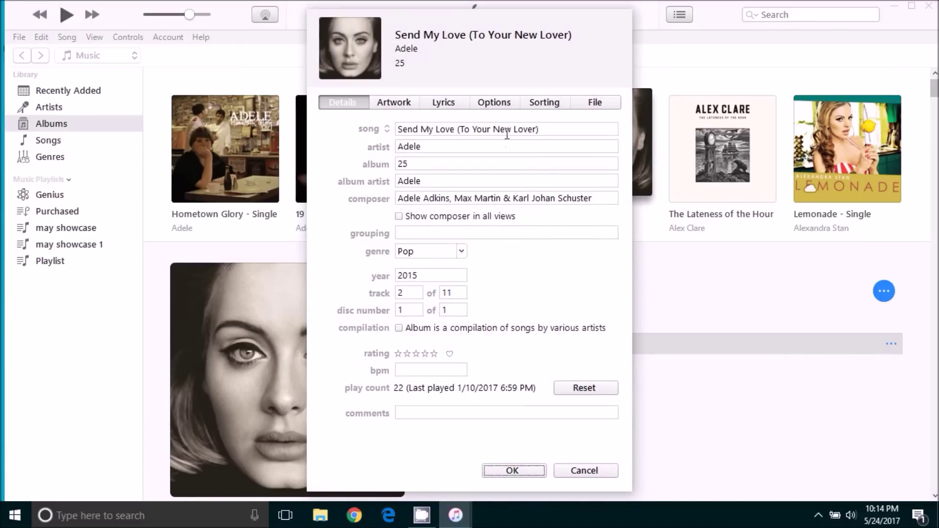
click(494, 103)
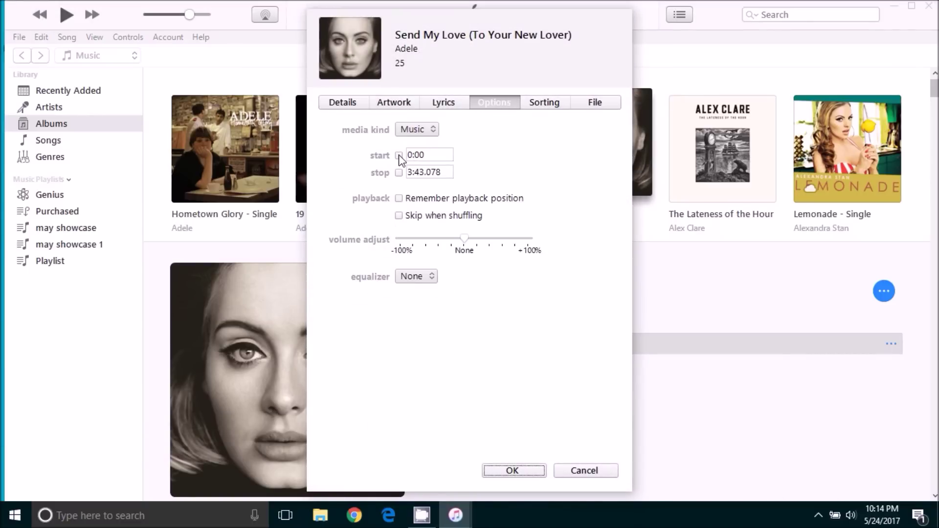
click(398, 155)
click(399, 173)
click(449, 155)
key(BackSpace)
key(BackSpace)
text(48)
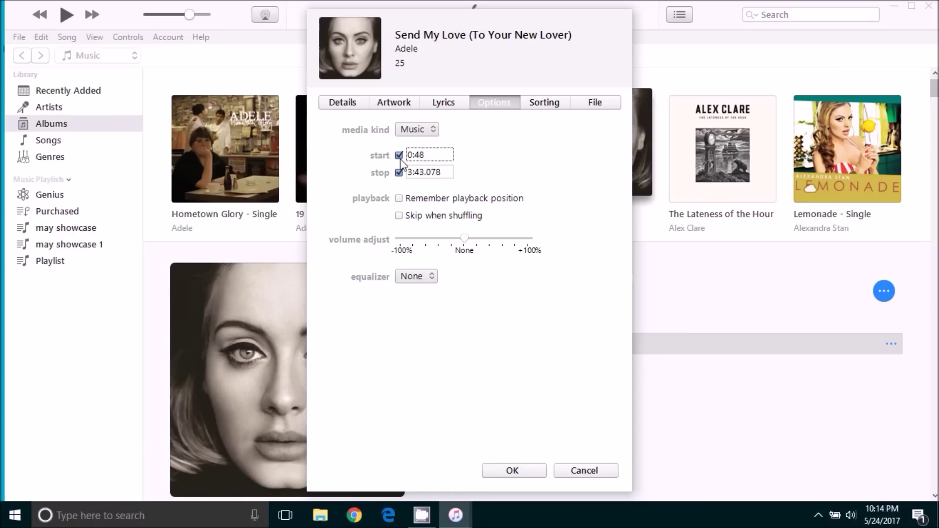
Step: Set the song's stop time to 1:18 and save the song information
click(443, 170)
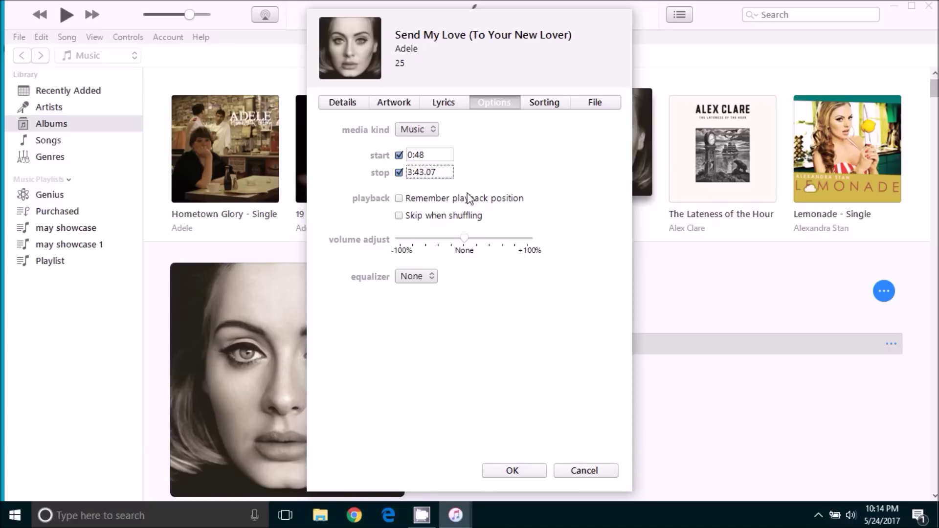
key(BackSpace)
key(BackSpace)
key(BackSpace)
key(BackSpace)
key(BackSpace)
key(BackSpace)
key(BackSpace)
text(:)
text(18)
click(508, 470)
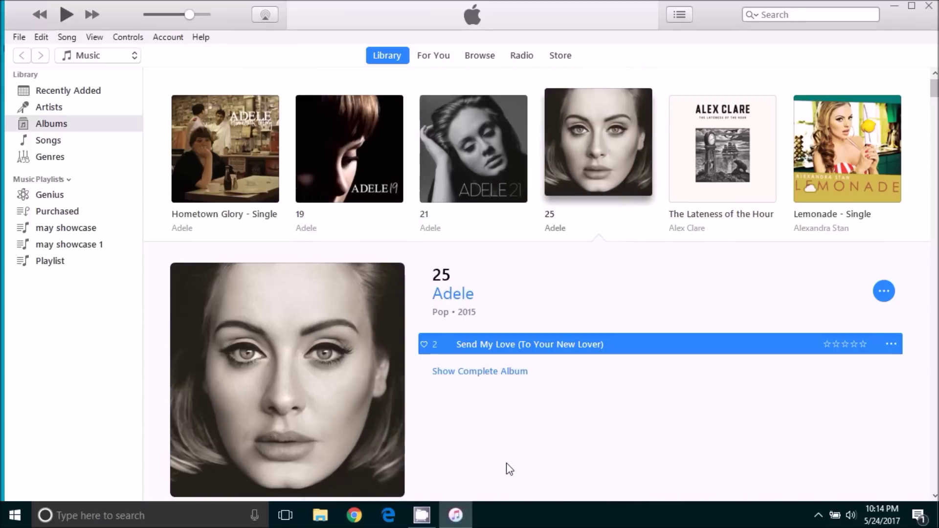
Step: Preview the shortened "Send My Love (To Your New Lover)" and create an AAC version of it
mouse_move(499, 339)
double_click(493, 341)
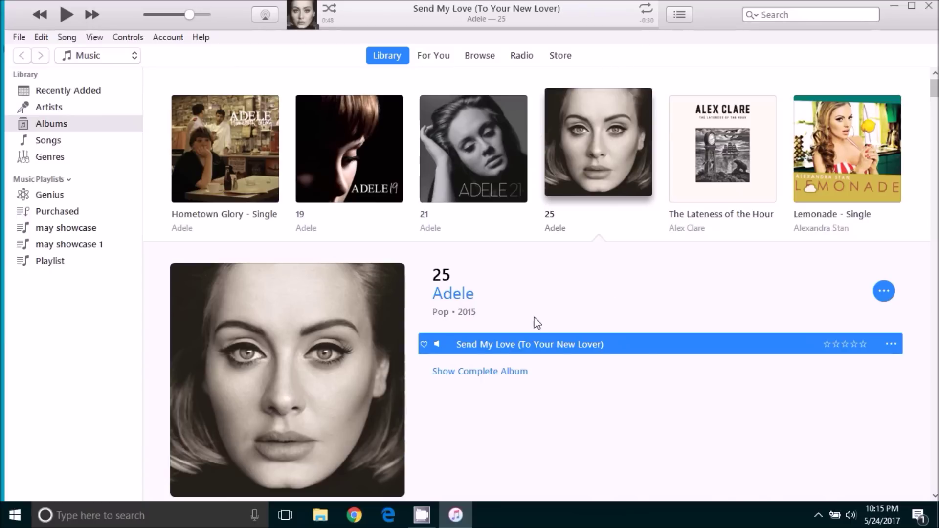
click(474, 342)
click(650, 343)
click(18, 37)
mouse_move(71, 246)
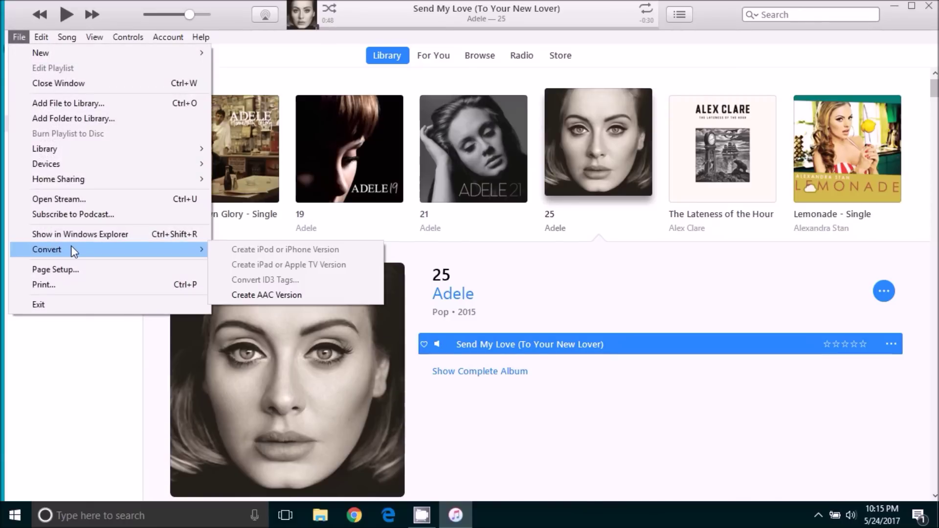
click(272, 294)
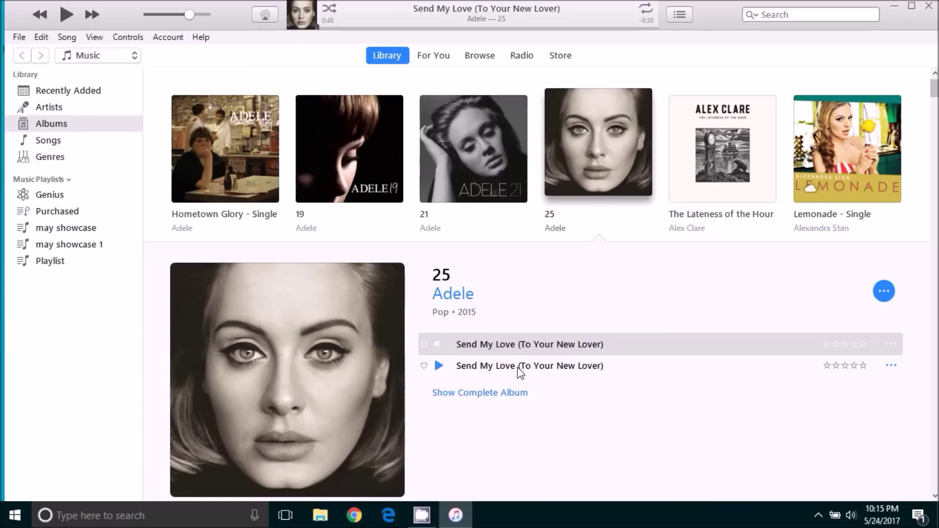
click(711, 406)
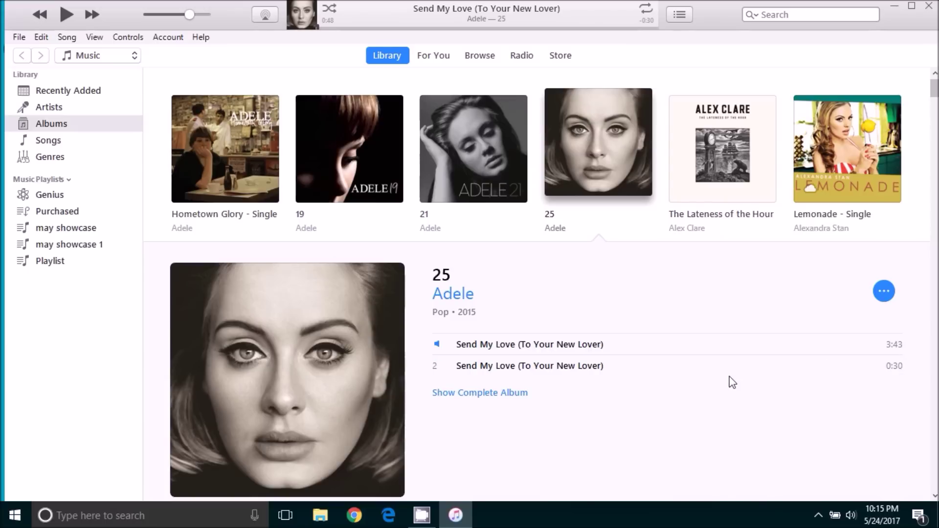
Step: Show the new 0:30 version of the song in Windows Explorer
right_click(488, 364)
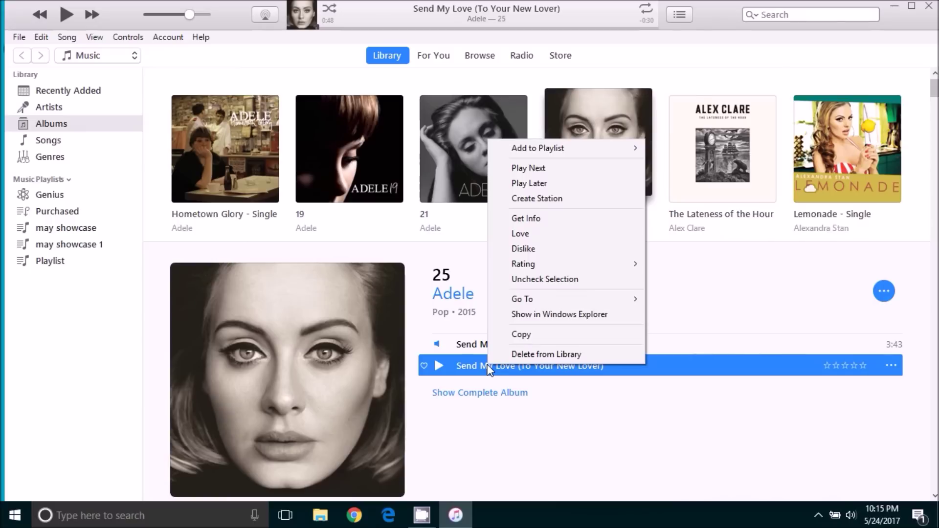
click(533, 314)
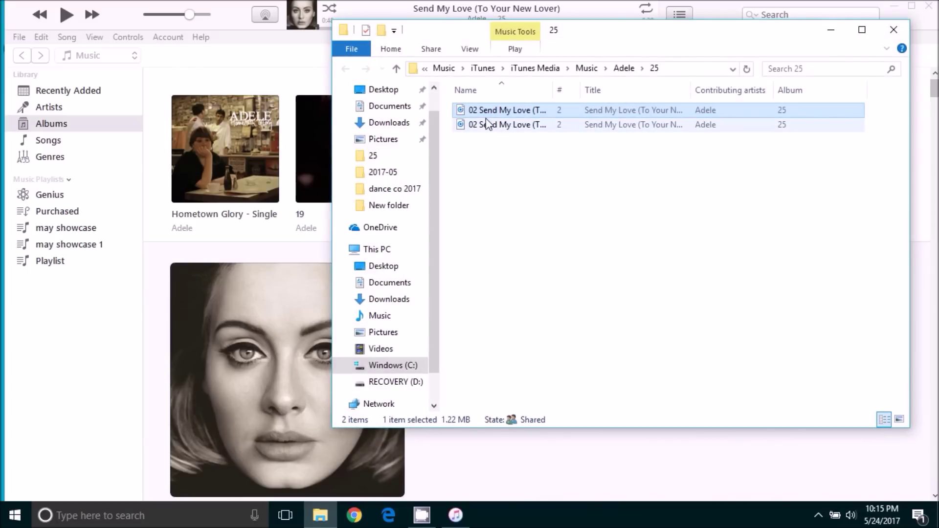
mouse_move(474, 114)
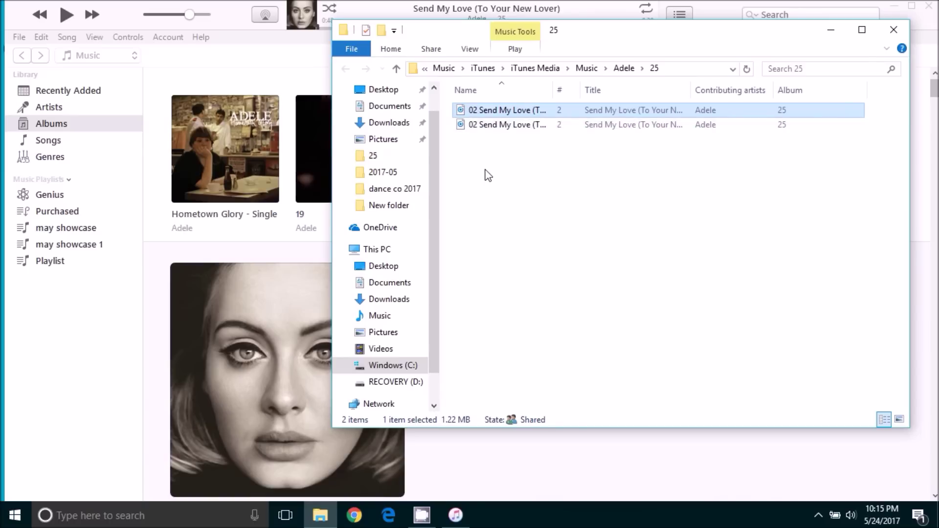
click(489, 170)
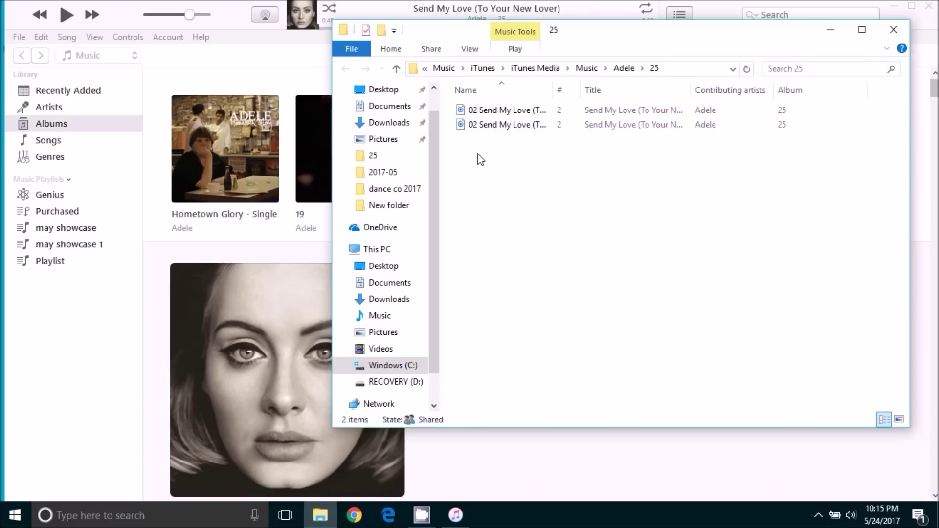
mouse_move(483, 111)
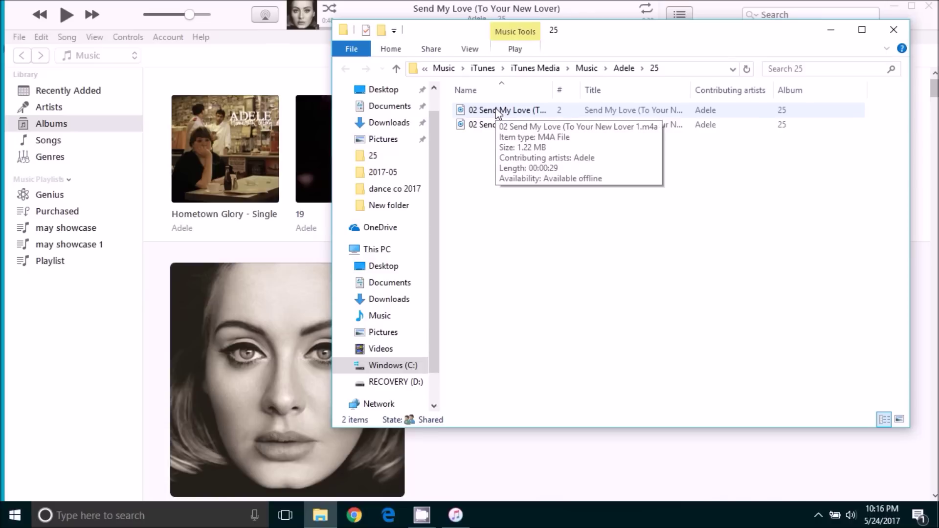
Step: Shorten the name of the 1.22 MB ringtone file in folder 25 to "02 Send My Love", keeping its extension in place
click(498, 113)
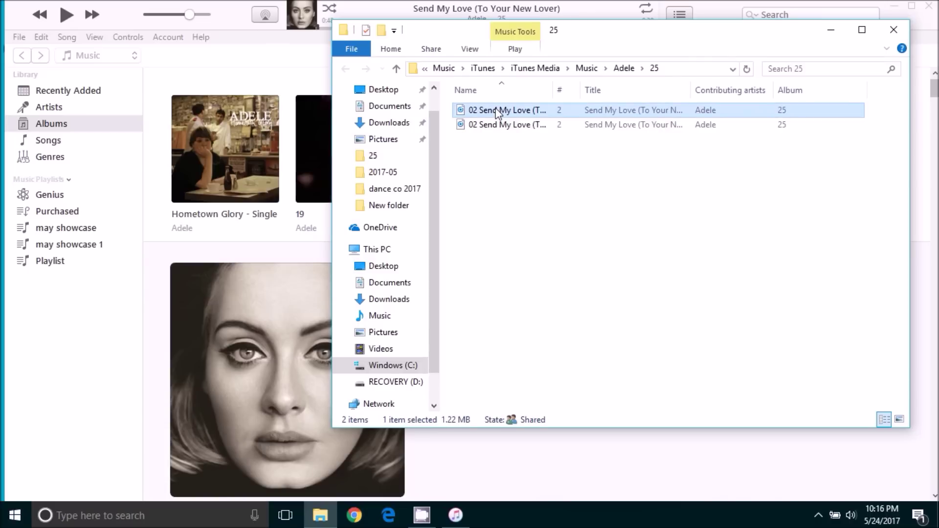
right_click(497, 109)
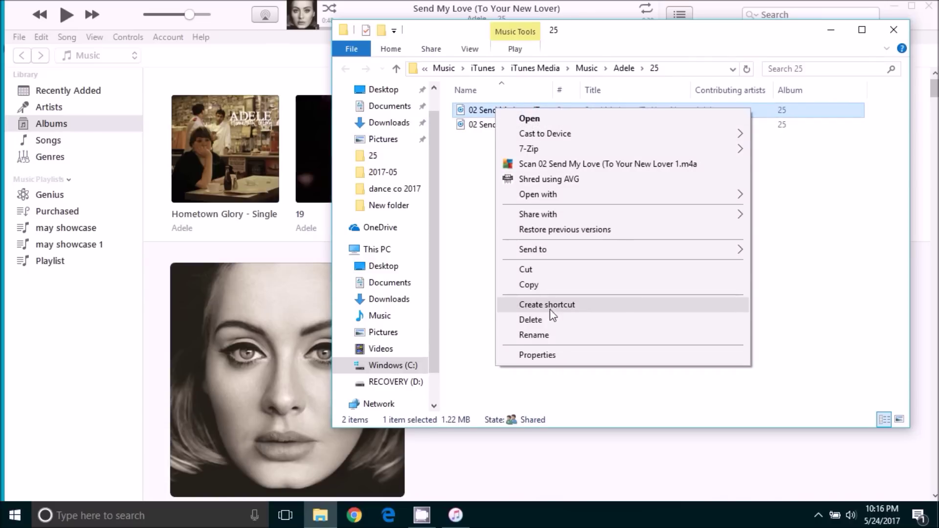
click(533, 335)
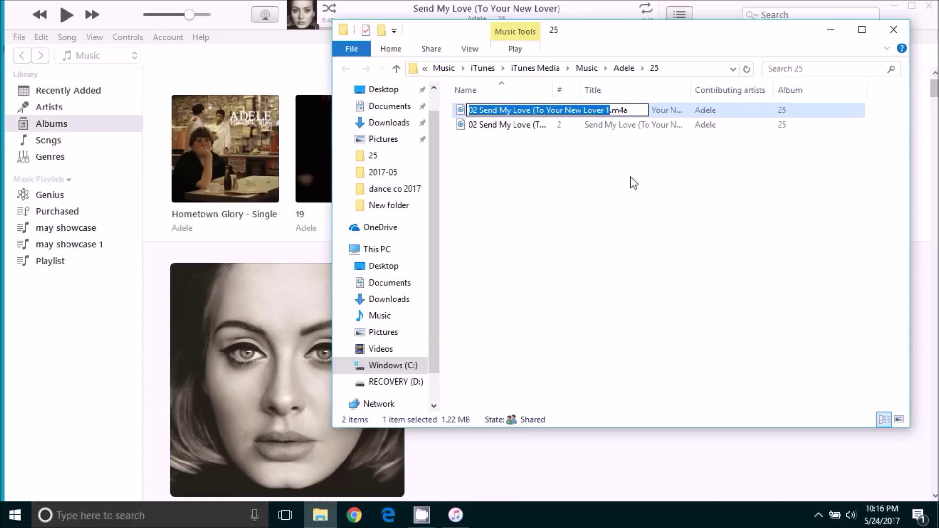
click(637, 109)
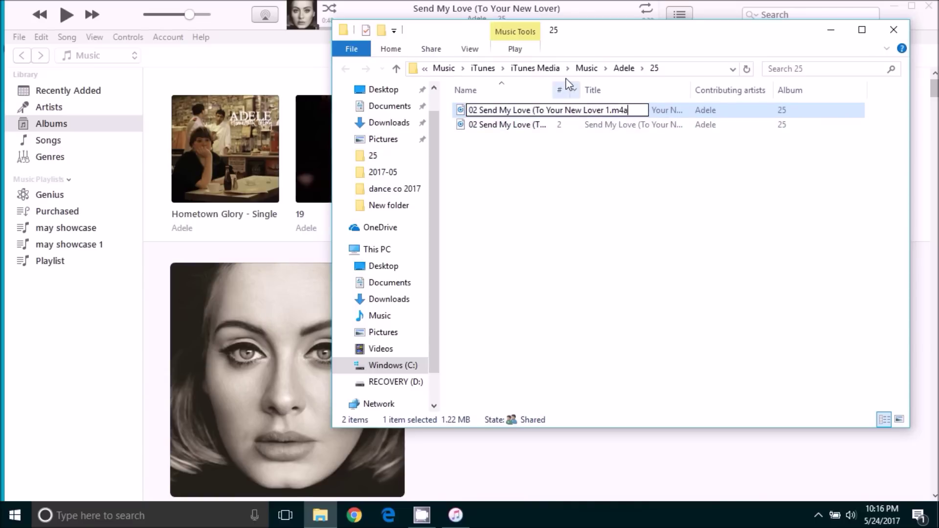
click(610, 110)
key(BackSpace)
key(BackSpace)
key(BackSpace)
key(BackSpace)
key(BackSpace)
key(BackSpace)
key(BackSpace)
key(BackSpace)
key(BackSpace)
key(BackSpace)
key(BackSpace)
key(BackSpace)
key(BackSpace)
key(BackSpace)
key(BackSpace)
key(BackSpace)
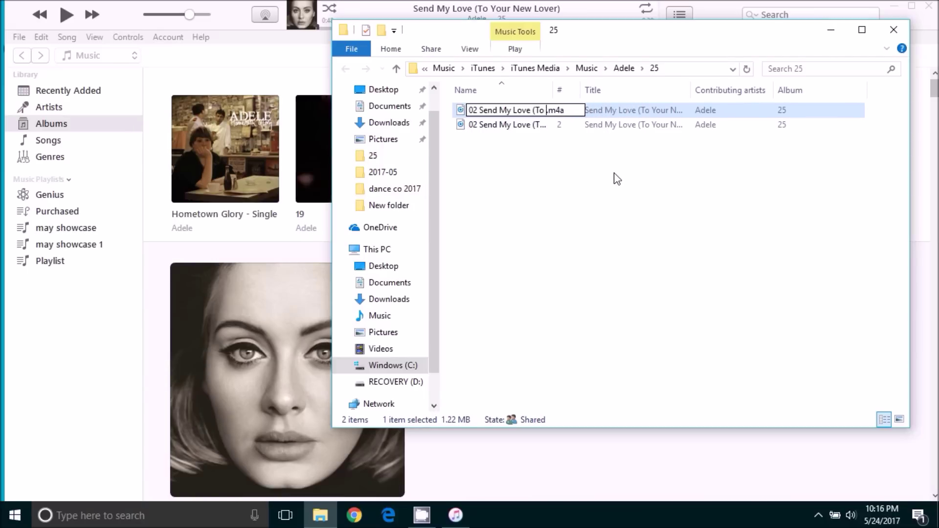
key(BackSpace)
key(BackSpace)
key(BackSpace)
key(BackSpace)
key(BackSpace)
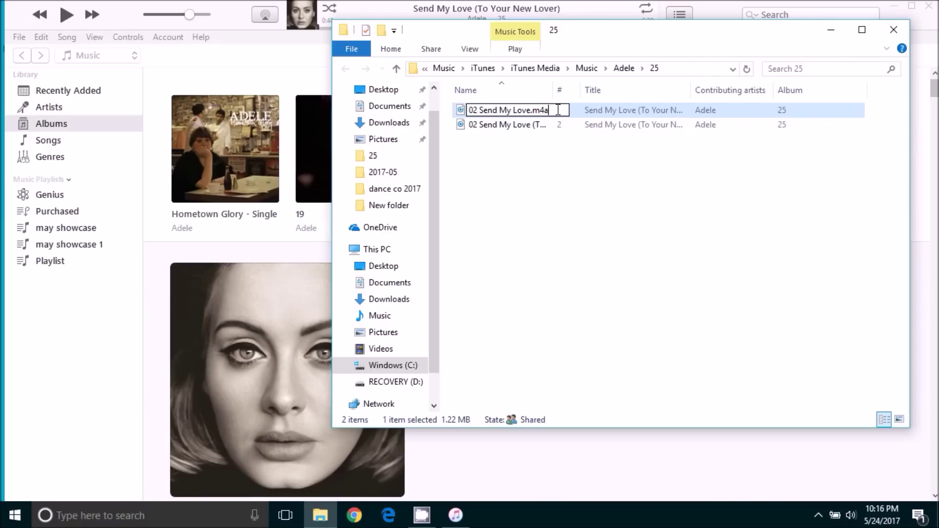
Step: Change the extension of "02 Send My Love" to .m4r and accept the extension change
key(BackSpace)
text(r)
click(511, 157)
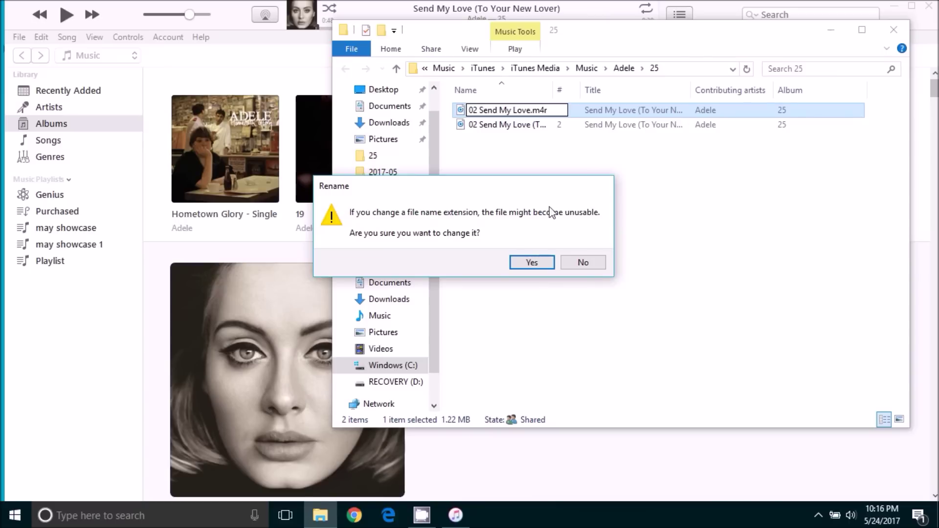
click(532, 263)
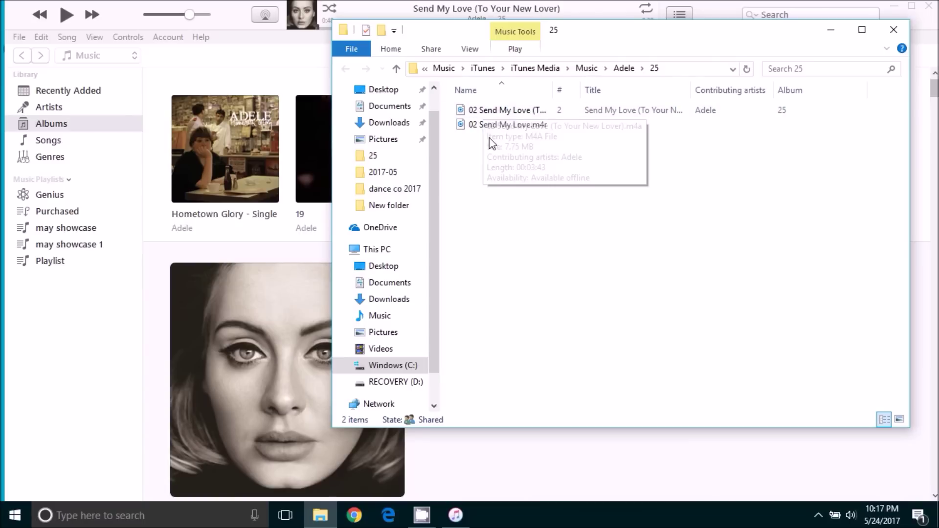
Step: Move "02 Send My Love.m4r" to the desktop, and add it from there to the iTunes library
drag(487, 128, 25, 132)
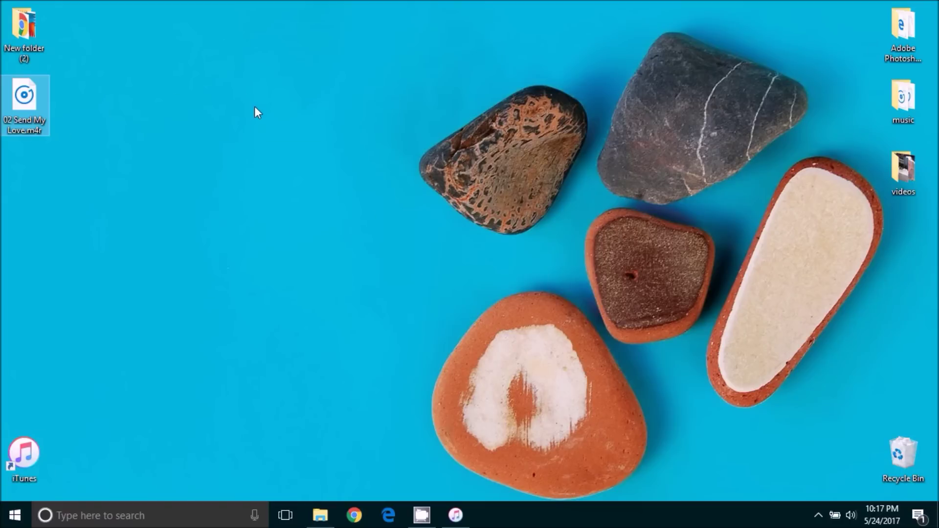
click(102, 134)
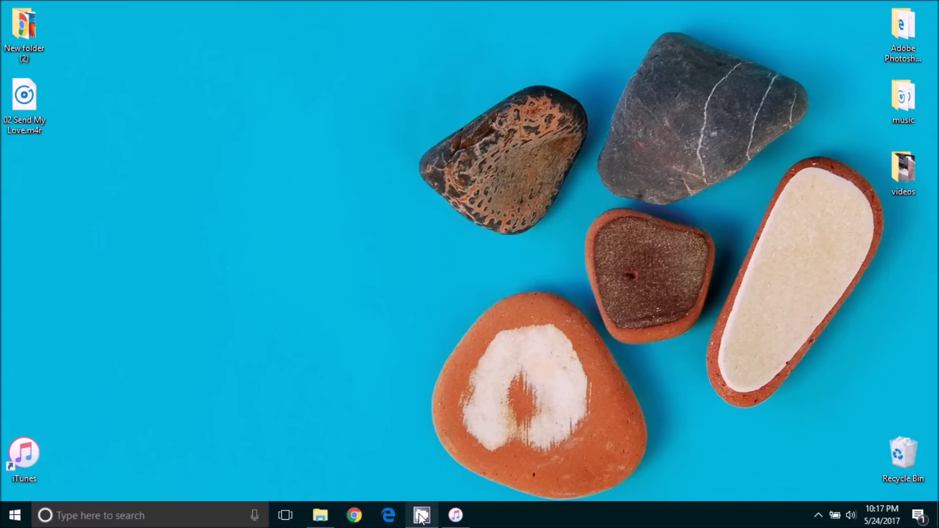
click(456, 515)
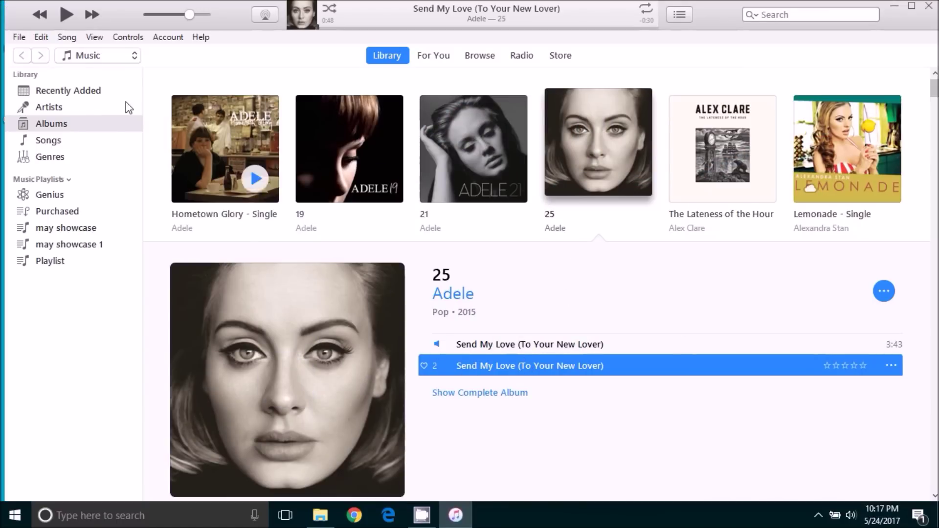
click(18, 37)
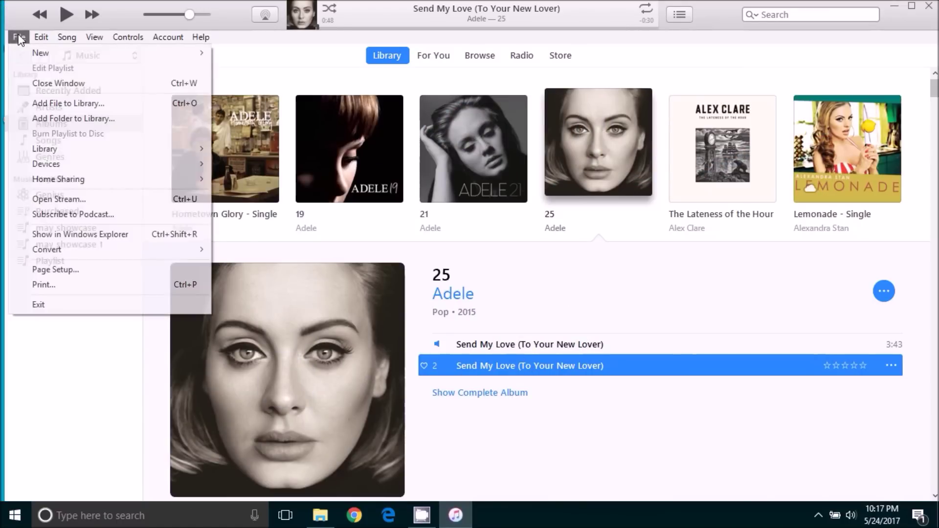
click(68, 103)
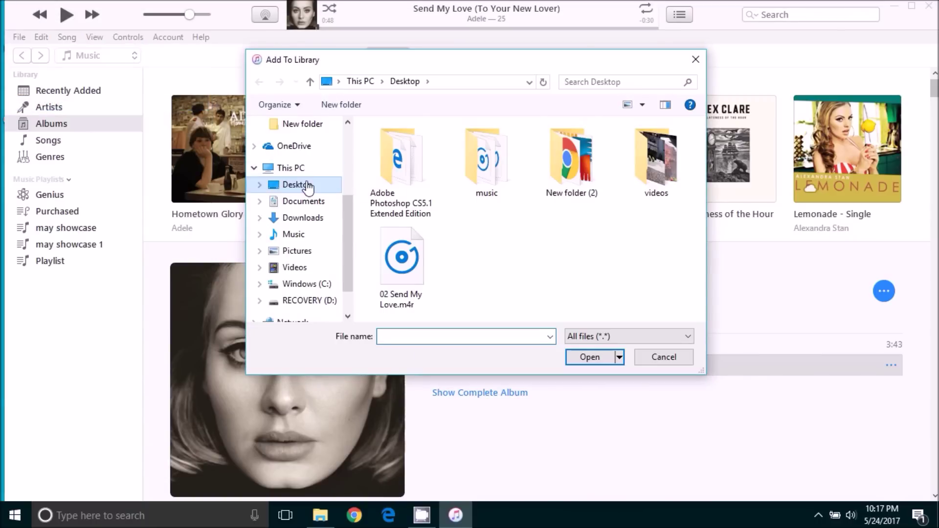
click(416, 277)
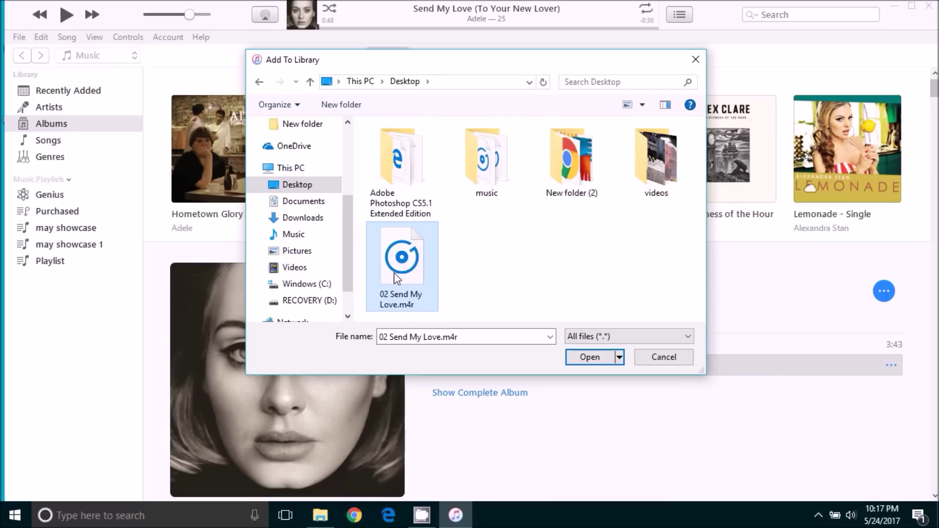
click(587, 357)
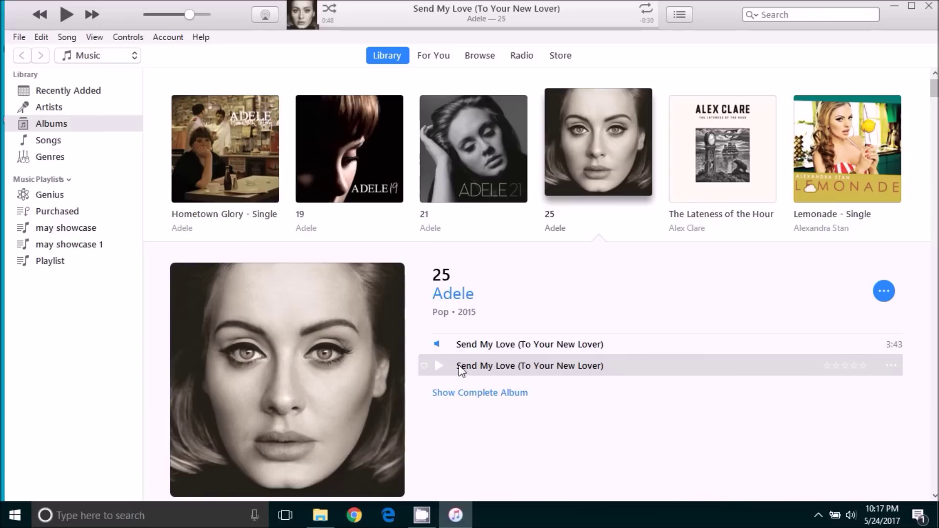
Step: Show the Tones library and preview "Send My Love (To Your New Lover)"
click(87, 57)
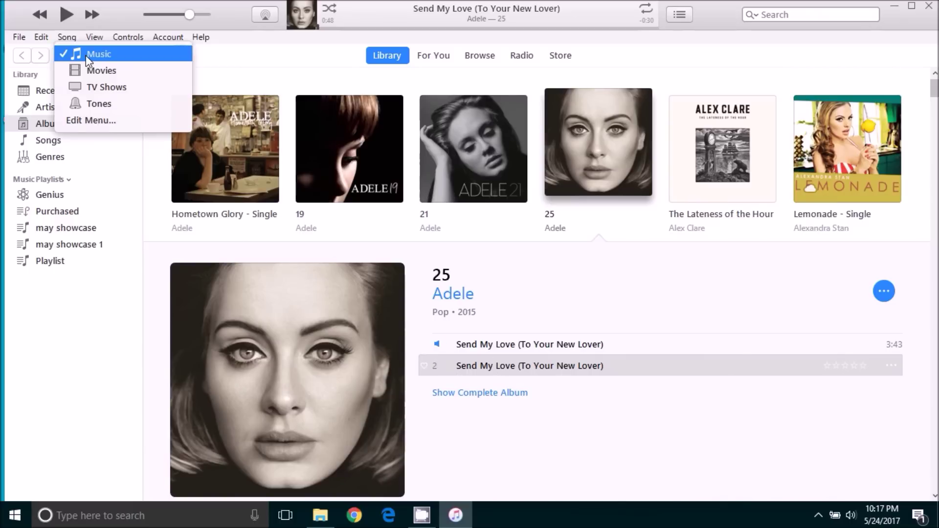
click(106, 103)
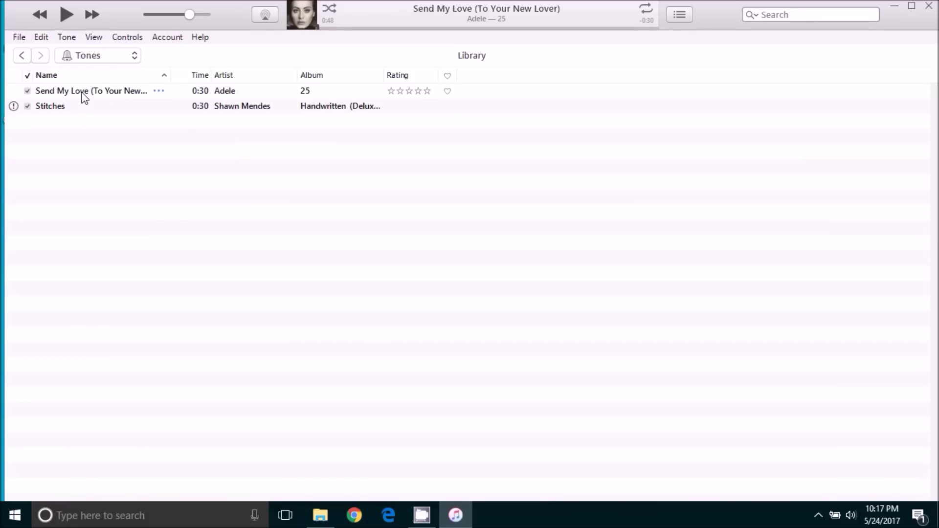
click(66, 13)
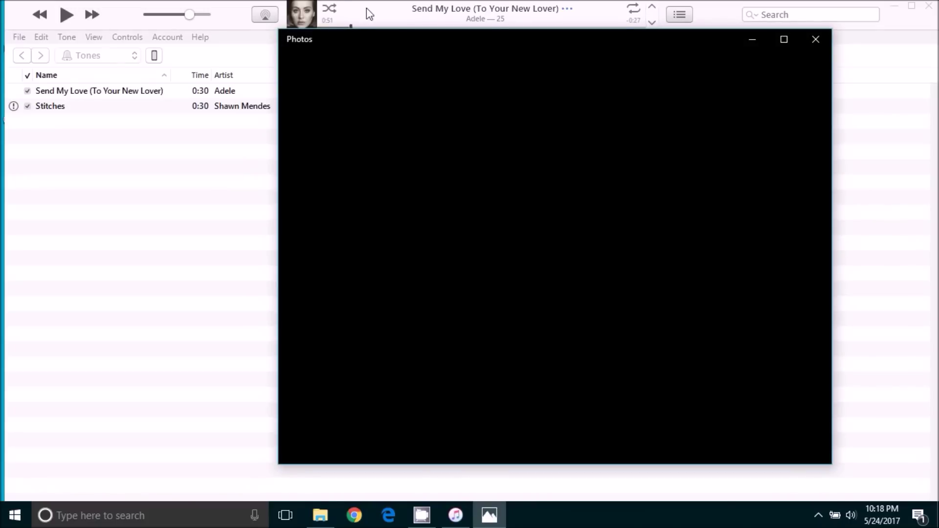
click(816, 39)
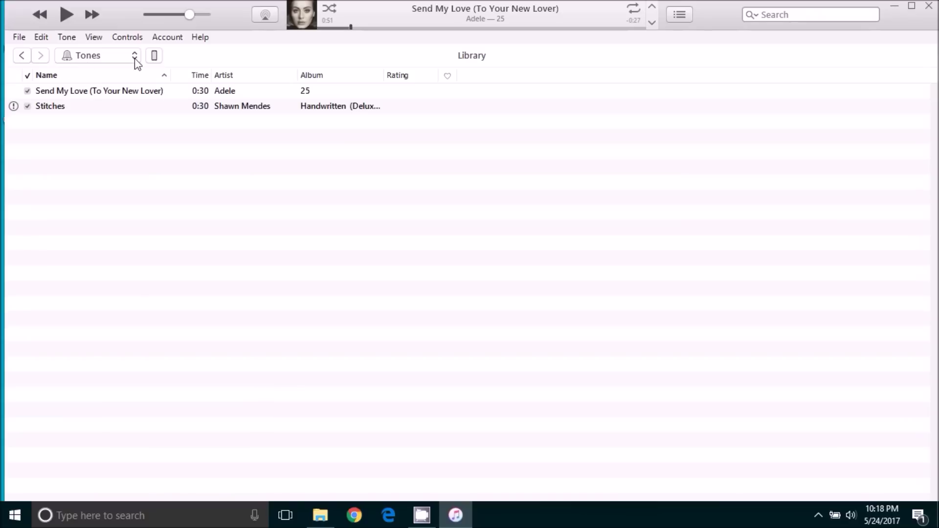
Step: Set the connected iPhone to sync selected tones, include only "Send My Love (To Your New Lover)", and apply the changes
click(155, 56)
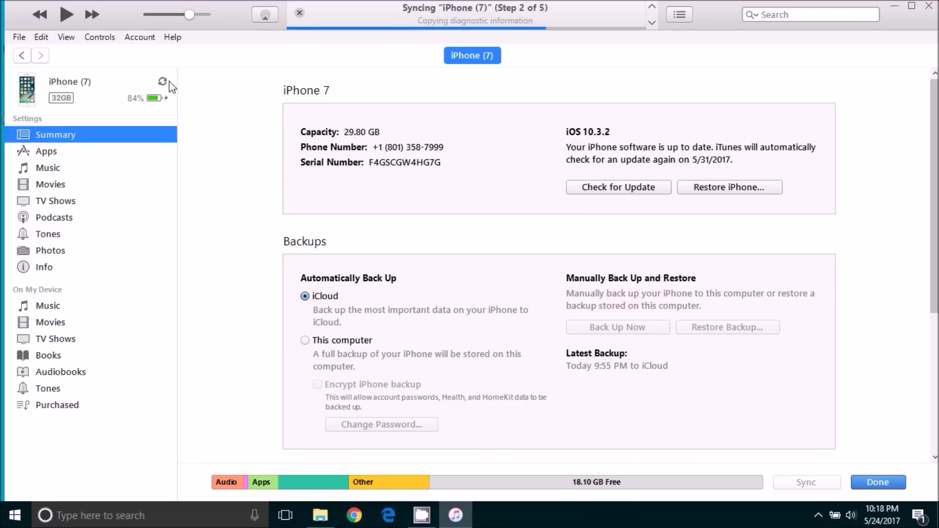
click(59, 237)
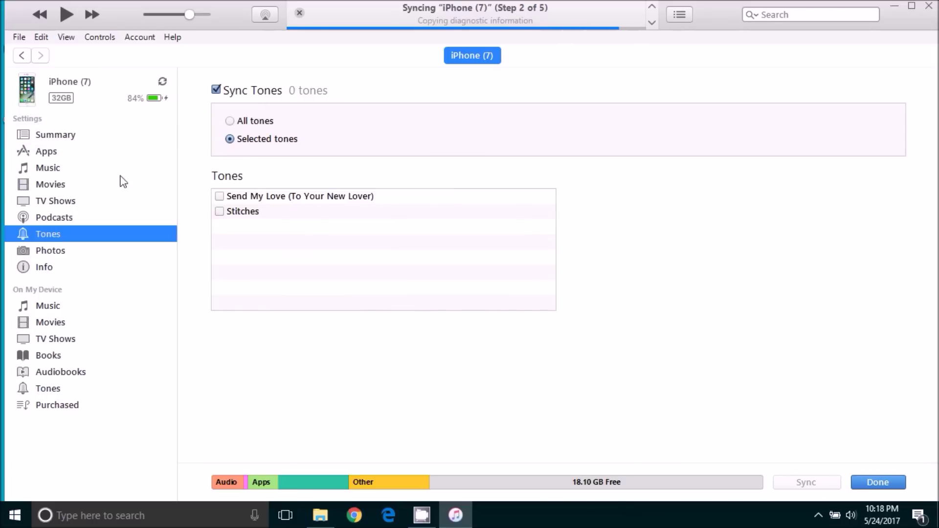
click(216, 91)
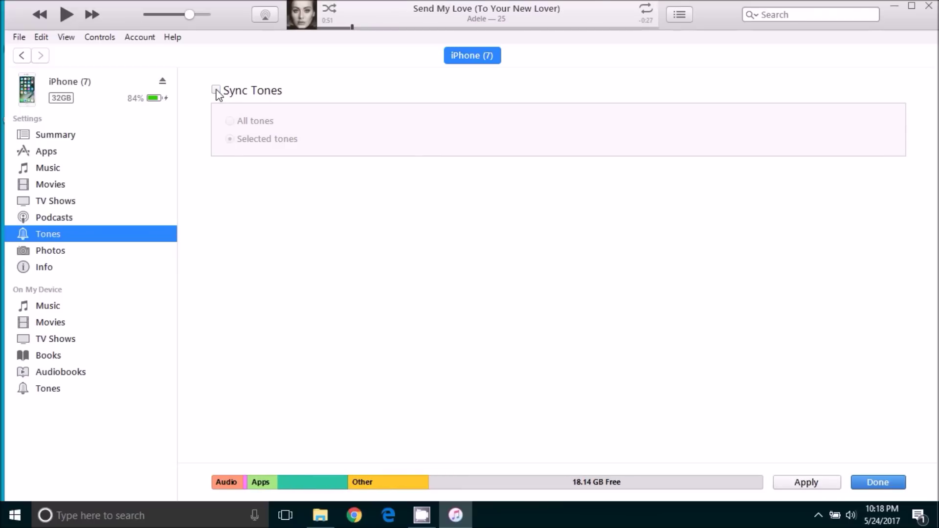
click(216, 91)
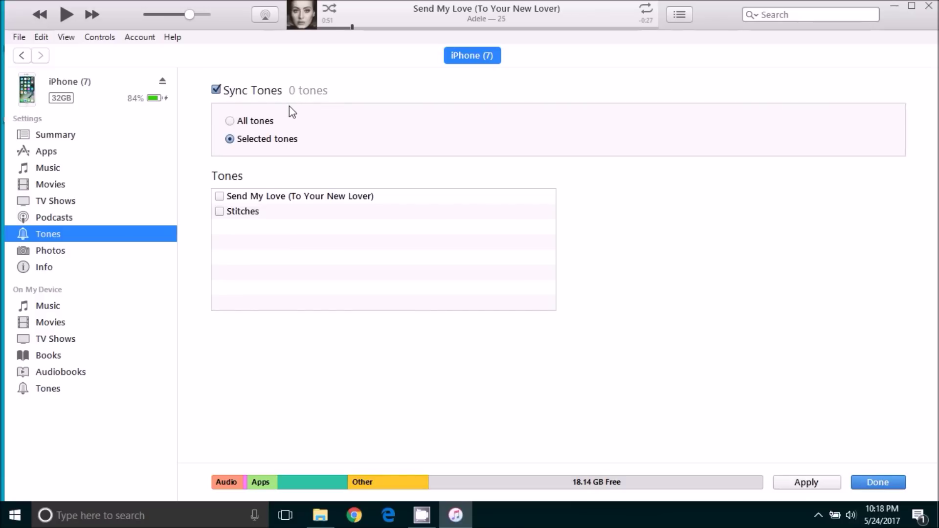
click(232, 122)
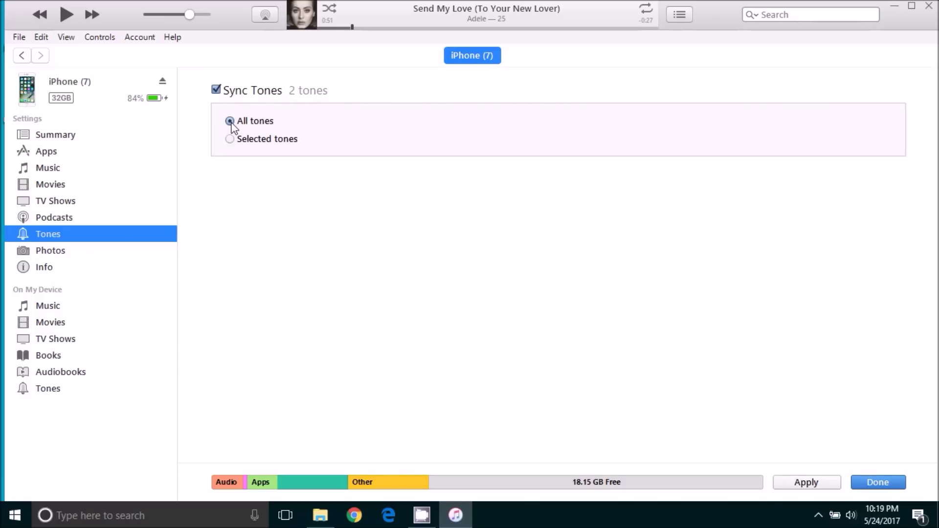
click(230, 140)
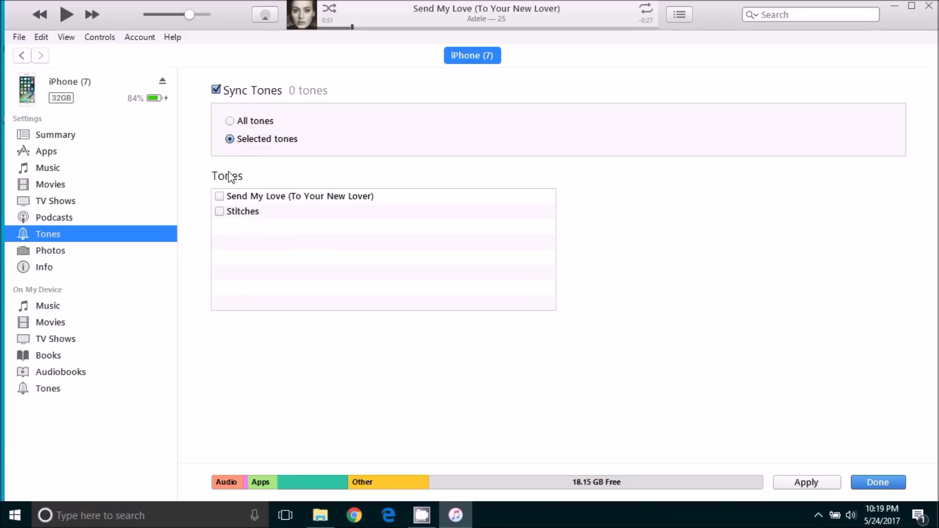
click(219, 196)
click(878, 484)
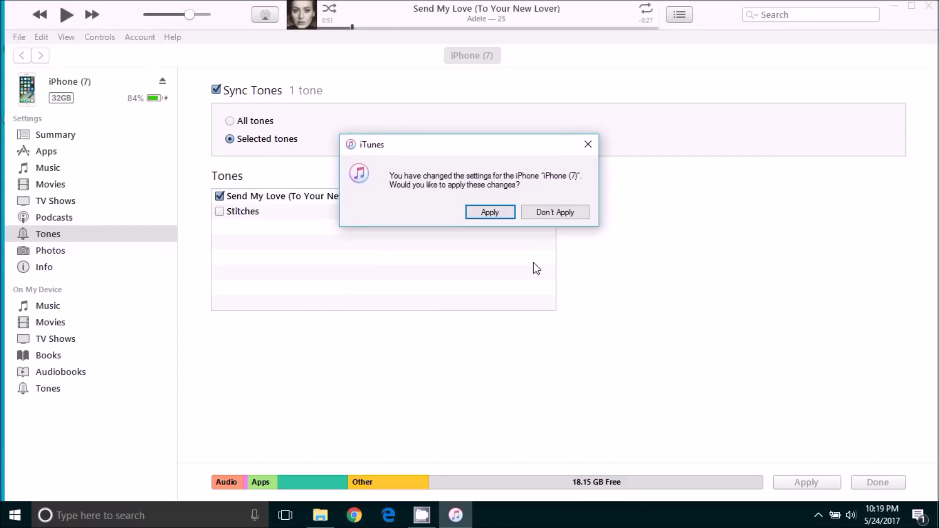
click(489, 212)
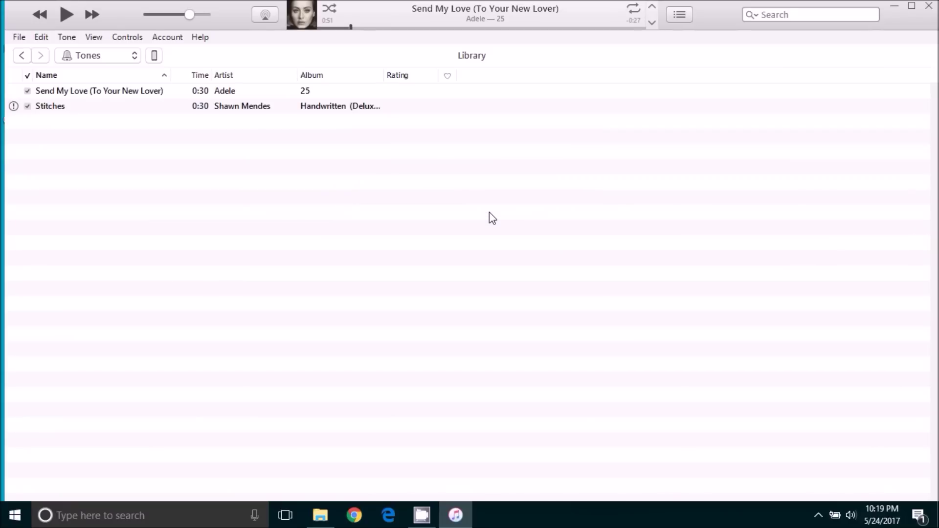
Step: Check the tones stored on the iPhone and return to the Tones library
click(158, 62)
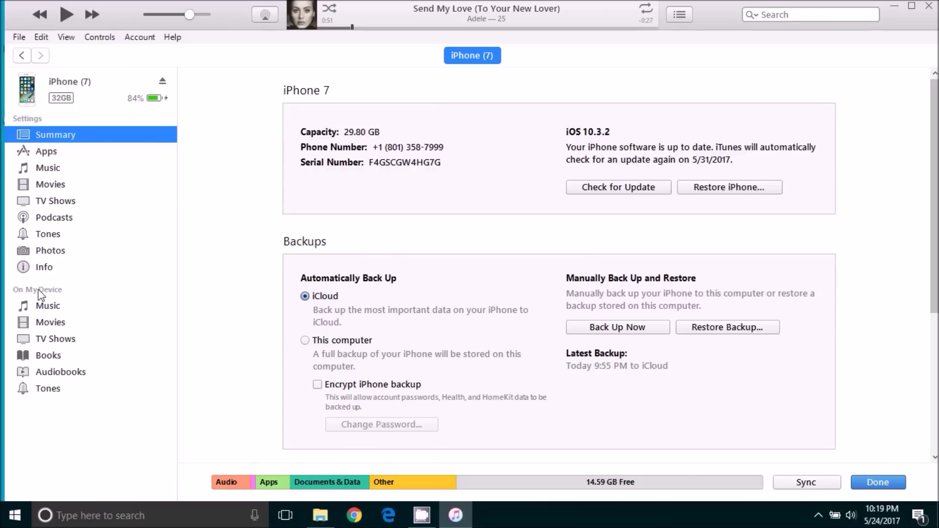
click(56, 390)
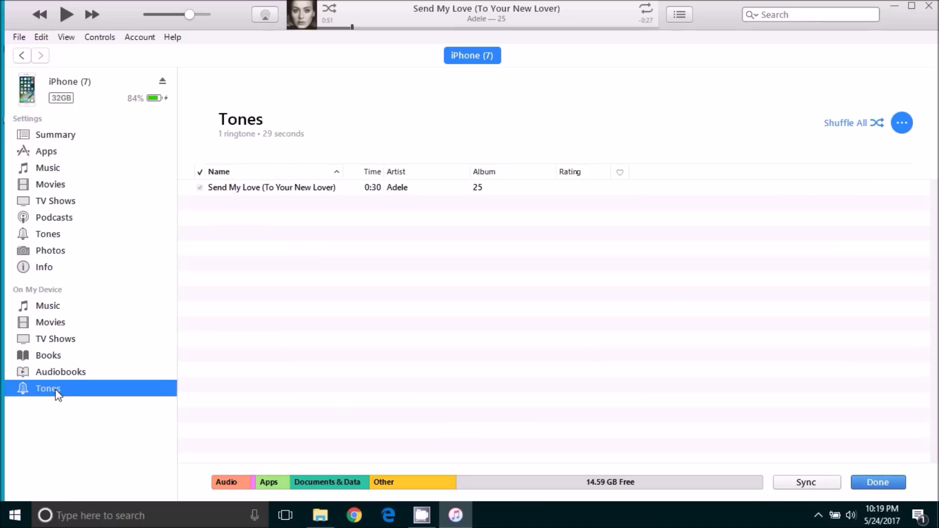
mouse_move(218, 190)
click(21, 37)
click(20, 37)
click(21, 57)
Step: In the Music library, delete the shortened second copy of "Send My Love (To Your New Lover)" from album 25
click(112, 57)
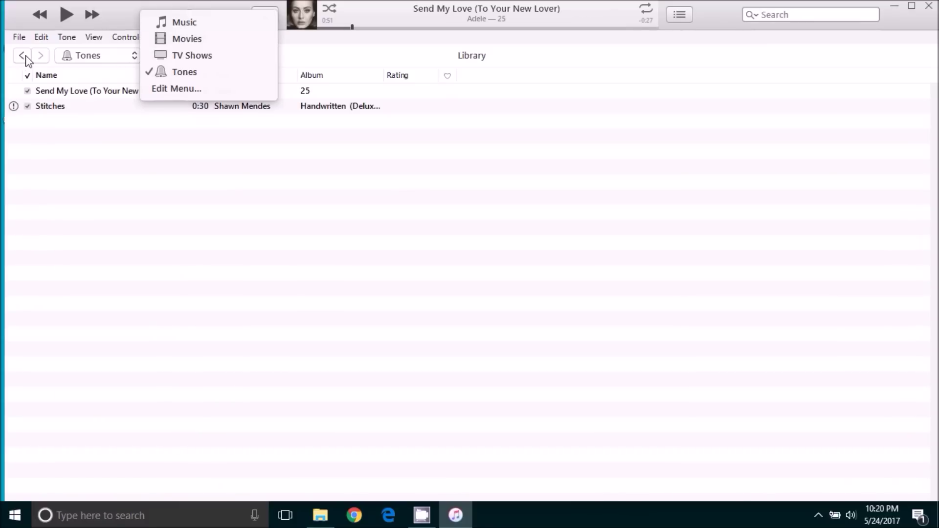
click(197, 23)
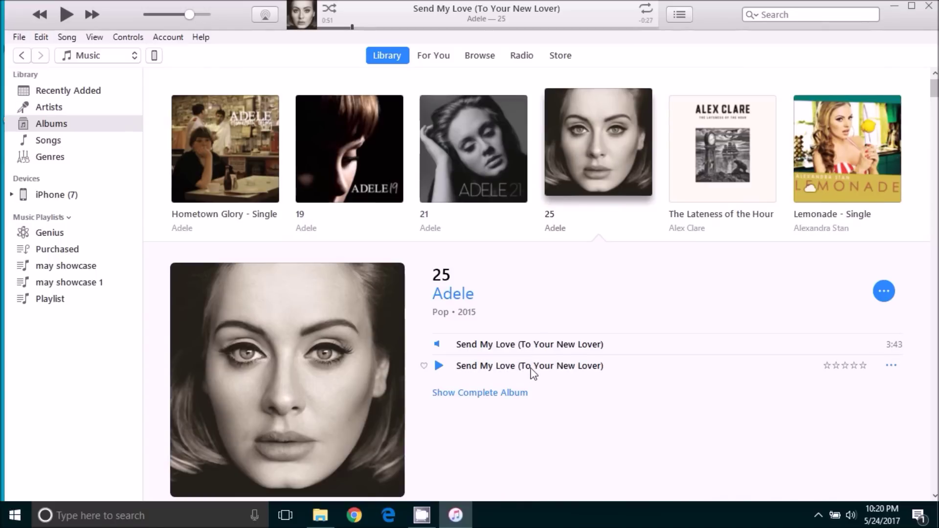
right_click(562, 368)
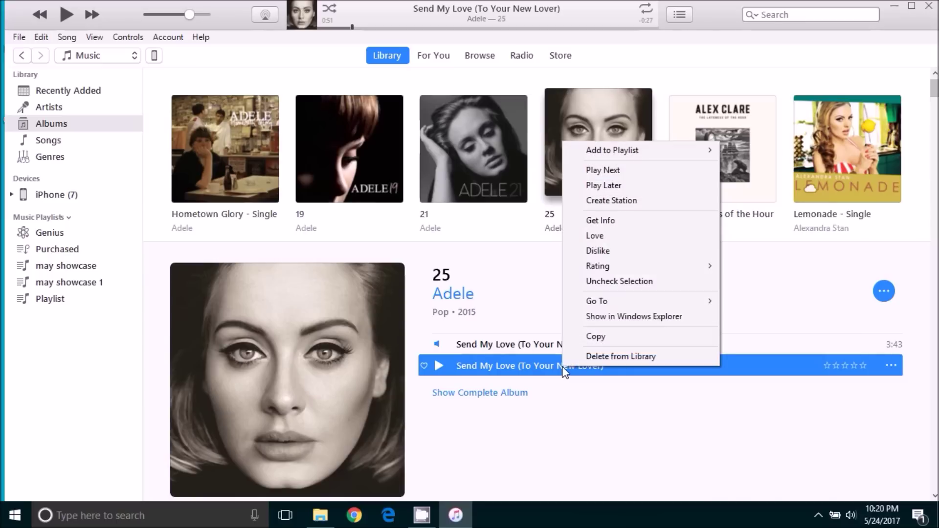
click(598, 357)
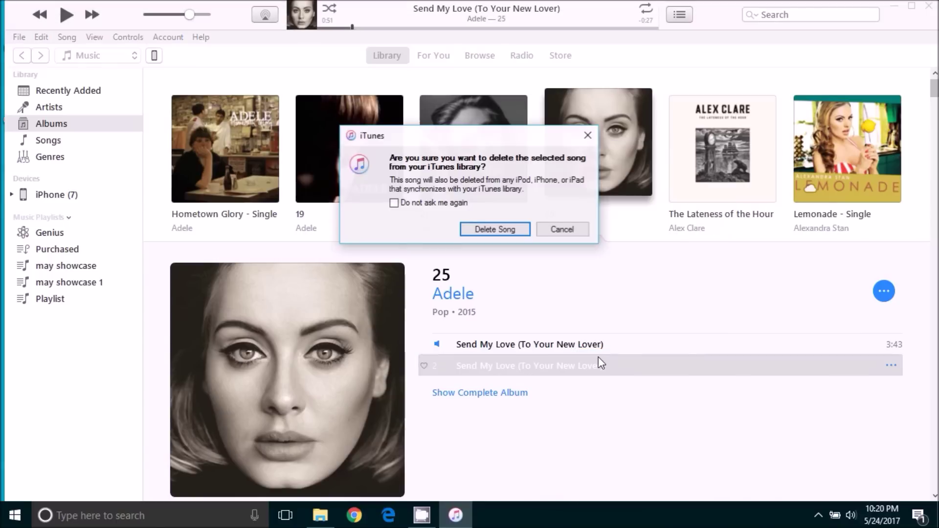
click(494, 231)
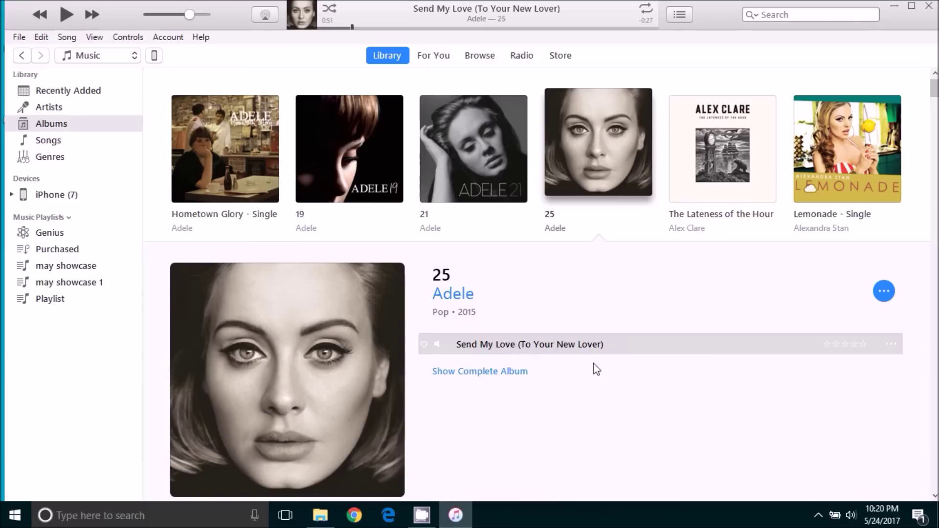
Step: Turn off the custom start and stop times for "Send My Love (To Your New Lover)" on album 25 and save the song options
right_click(516, 345)
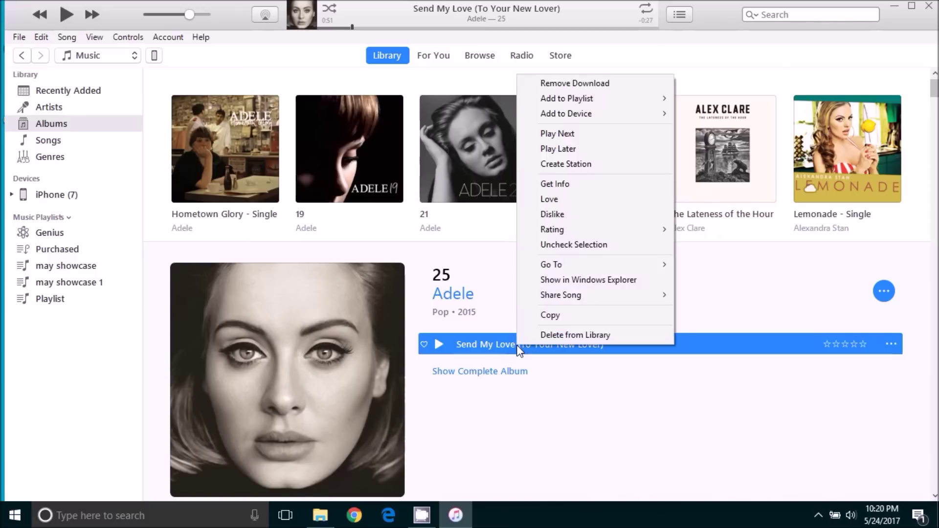
click(578, 185)
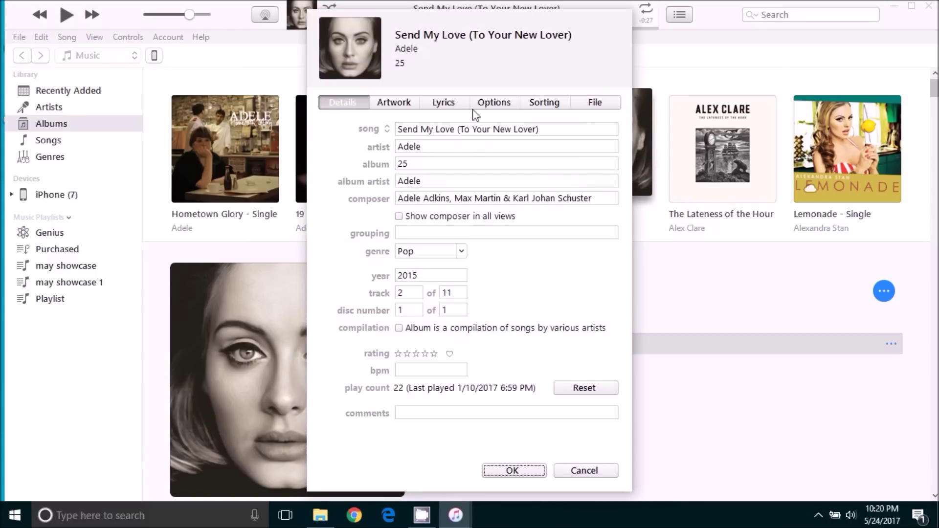
click(494, 103)
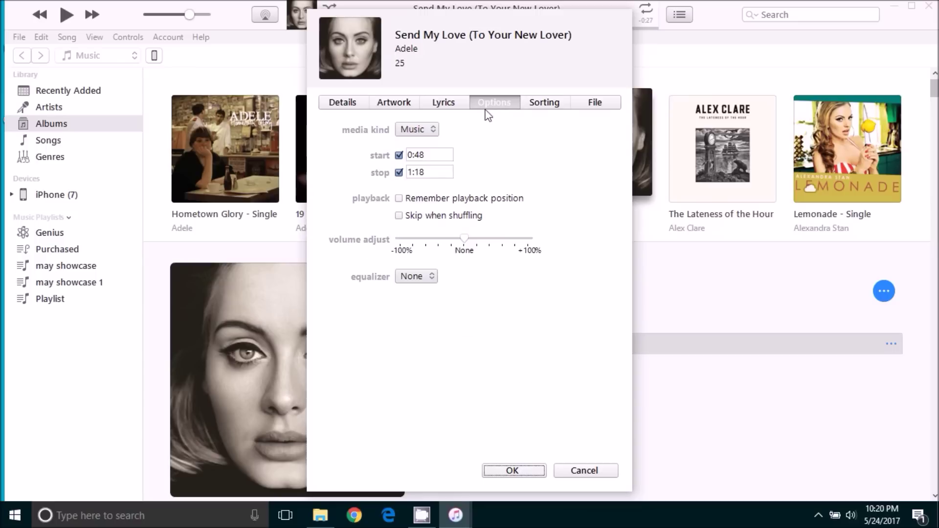
click(398, 157)
click(399, 173)
click(512, 470)
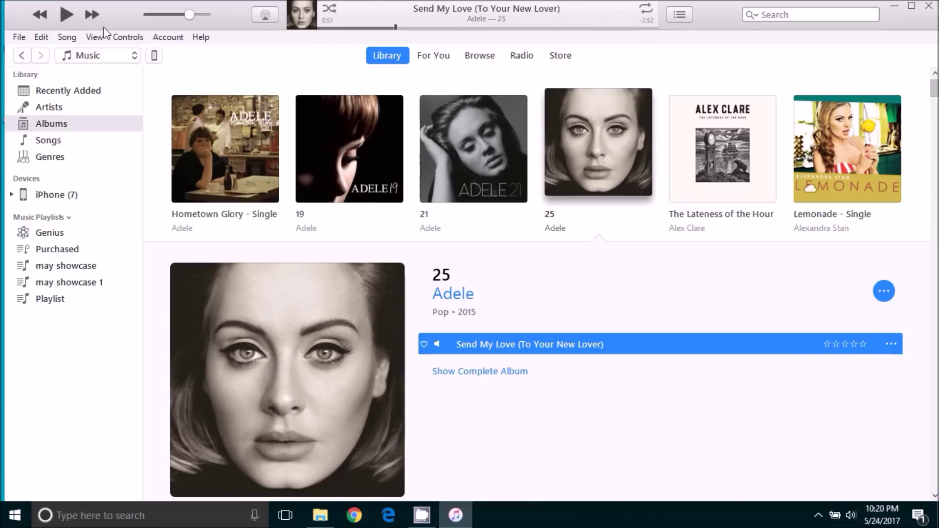
Step: Switch from the Music library to the Tones library to review the ringtones it holds
click(73, 55)
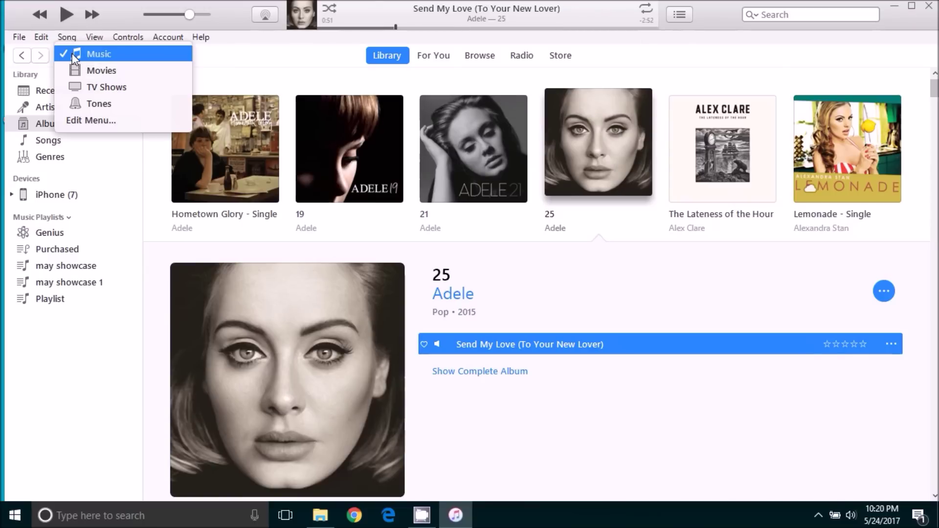
click(86, 103)
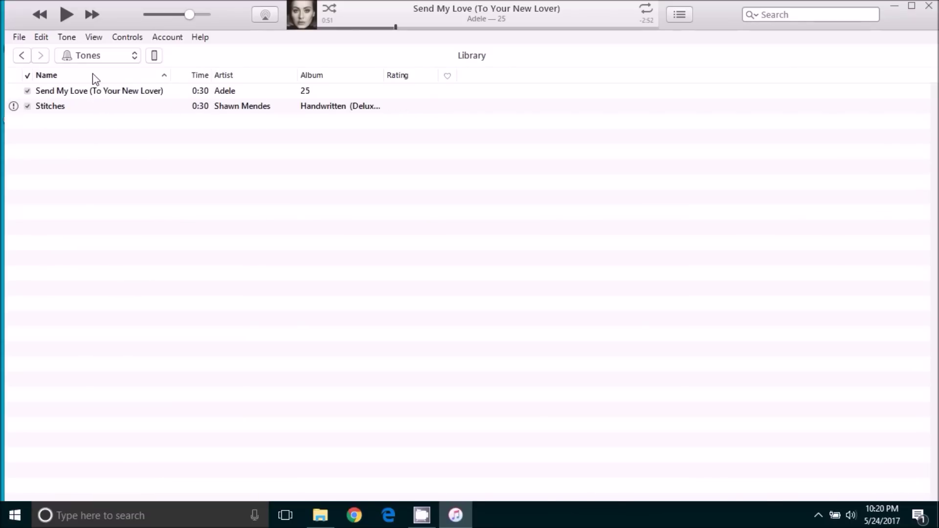
click(93, 55)
click(209, 25)
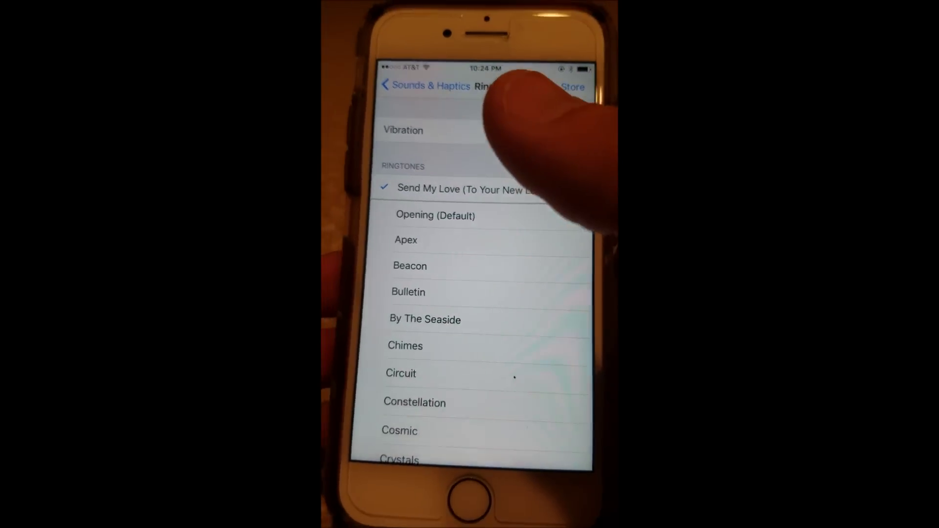
click(386, 82)
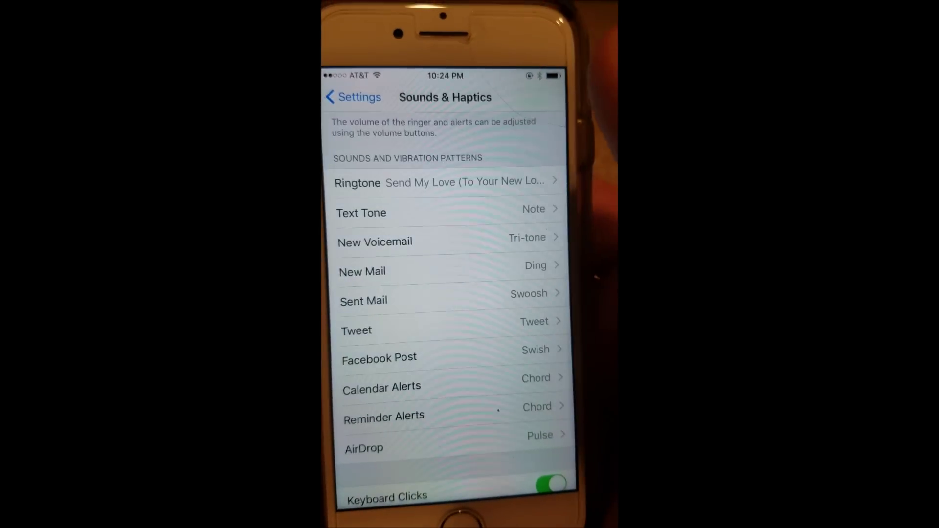